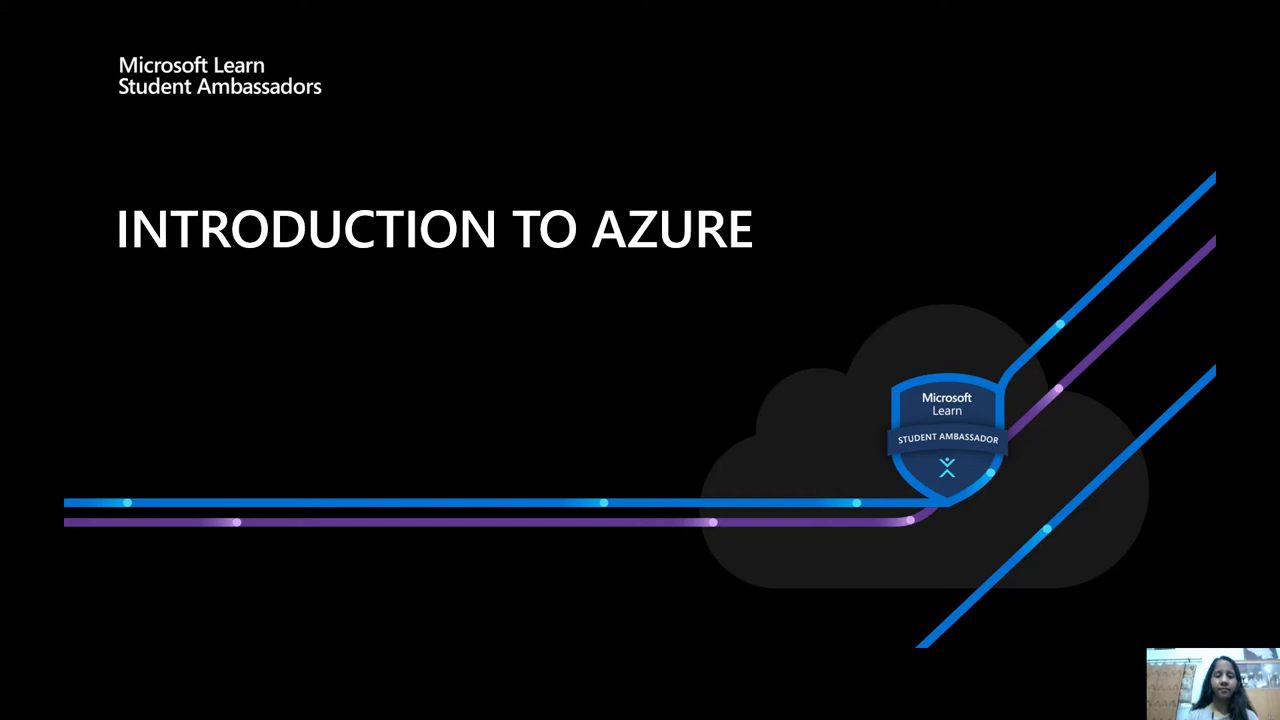
# - Advance the slideshow from the title slide to the About me slide
pyautogui.press('Right')
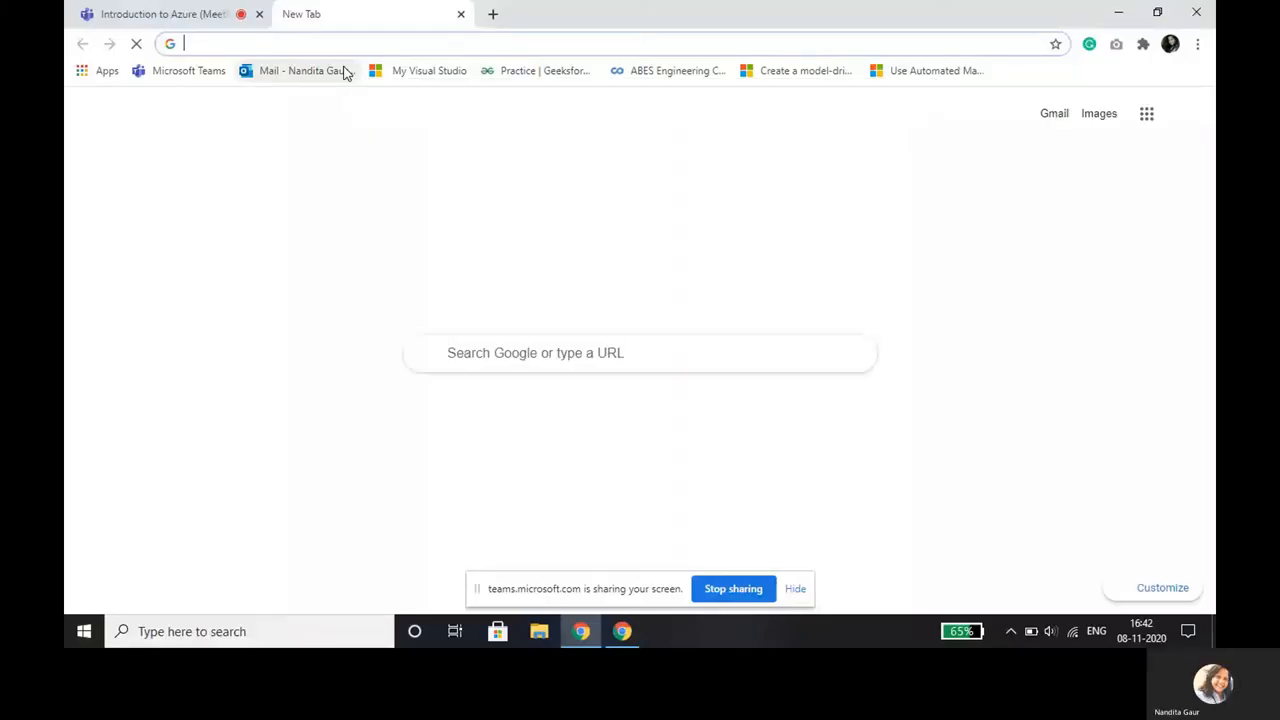
pyautogui.write('pp')
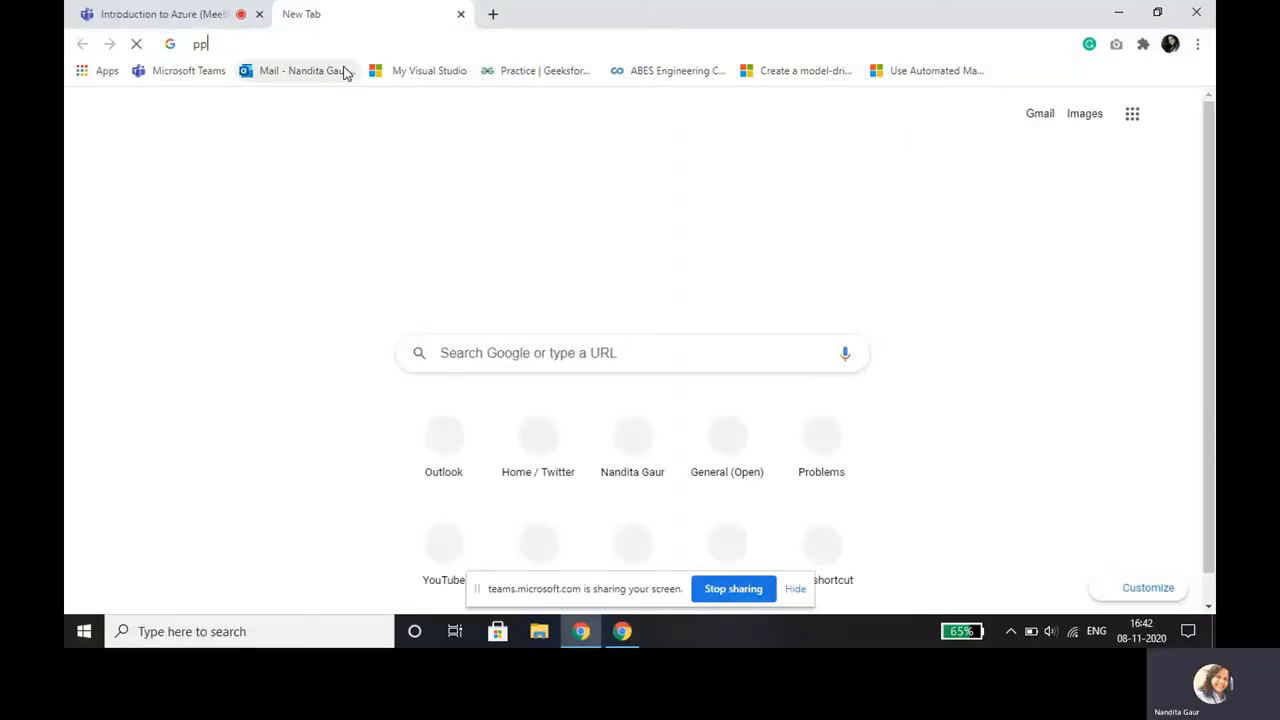
pyautogui.write('ortal')
# - Remove the mistyped letters from the portal.azure address before loading the portal home page
pyautogui.press('BackSpace')
pyautogui.press('BackSpace')
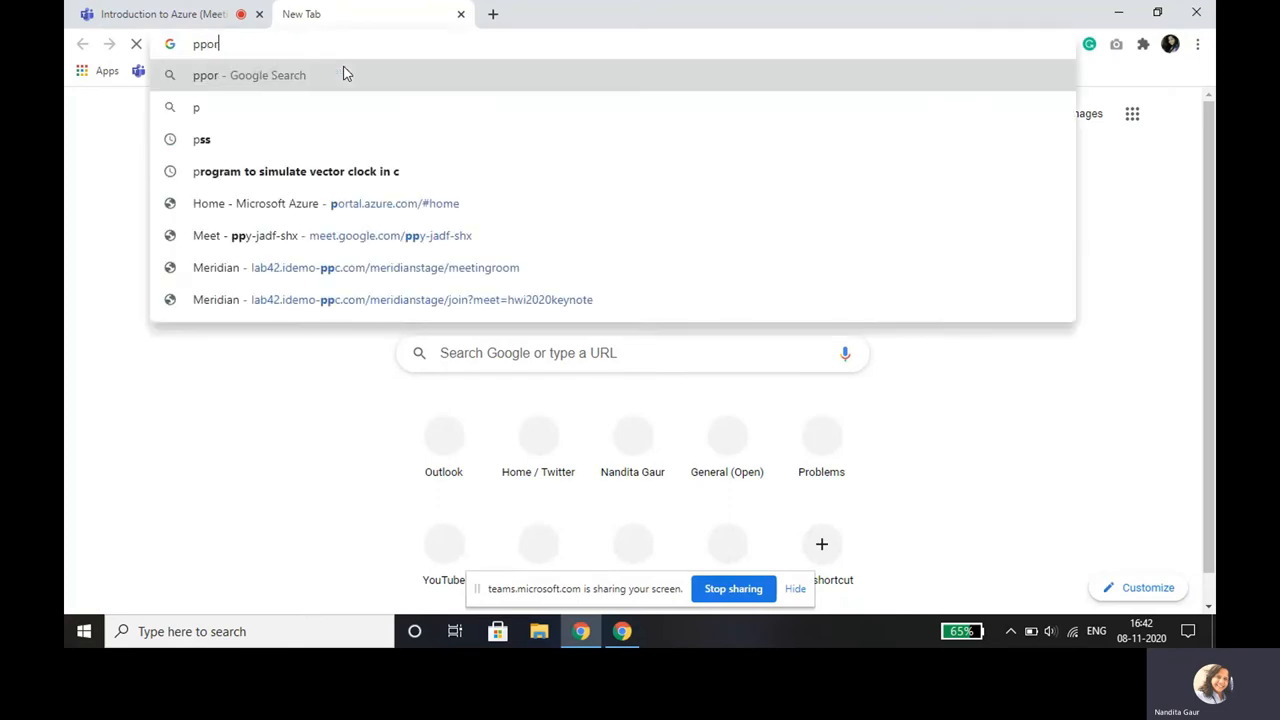
pyautogui.press('BackSpace')
pyautogui.press('BackSpace')
pyautogui.press('BackSpace')
pyautogui.press('BackSpace')
pyautogui.write('ortal')
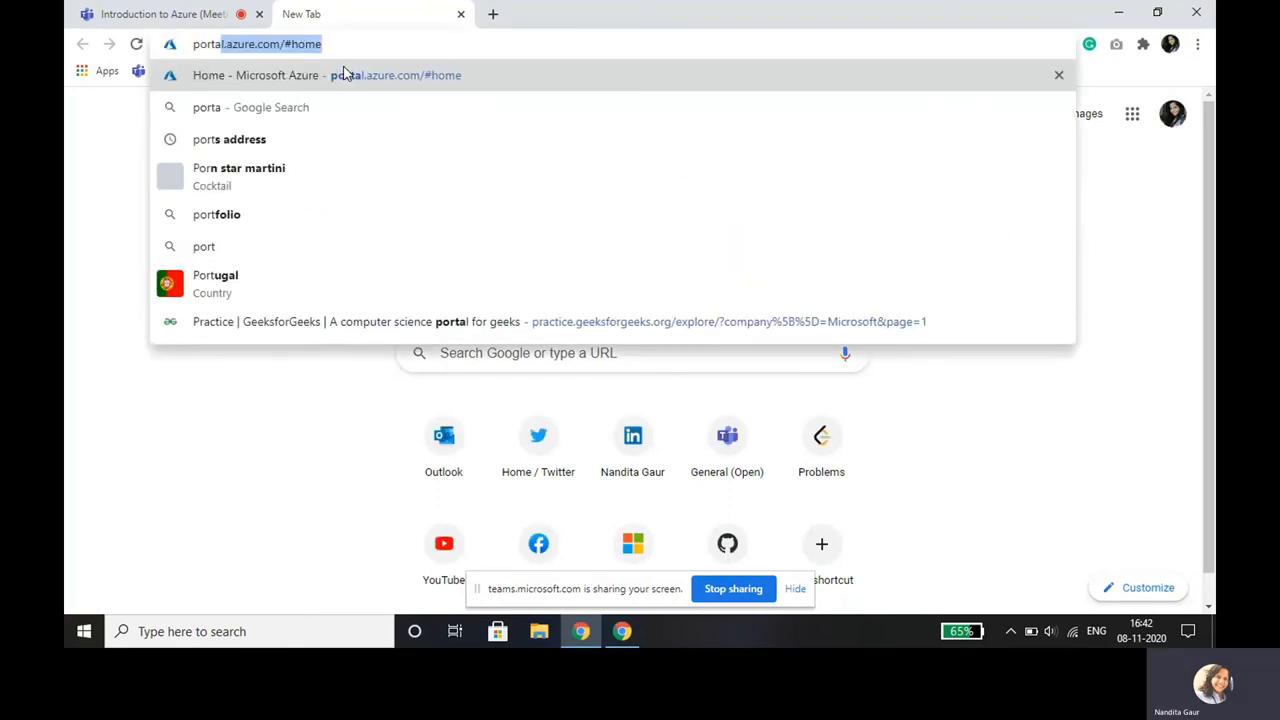
pyautogui.write('.azure.com/#home')
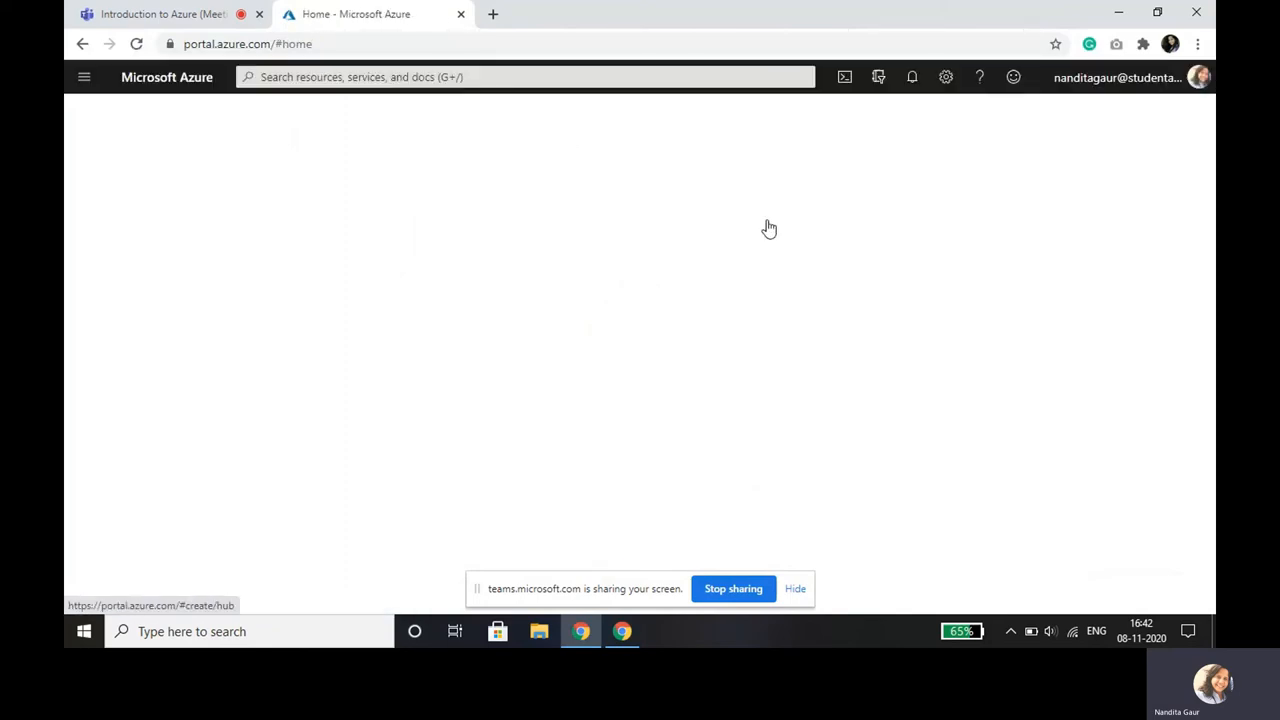
pyautogui.click(796, 588)
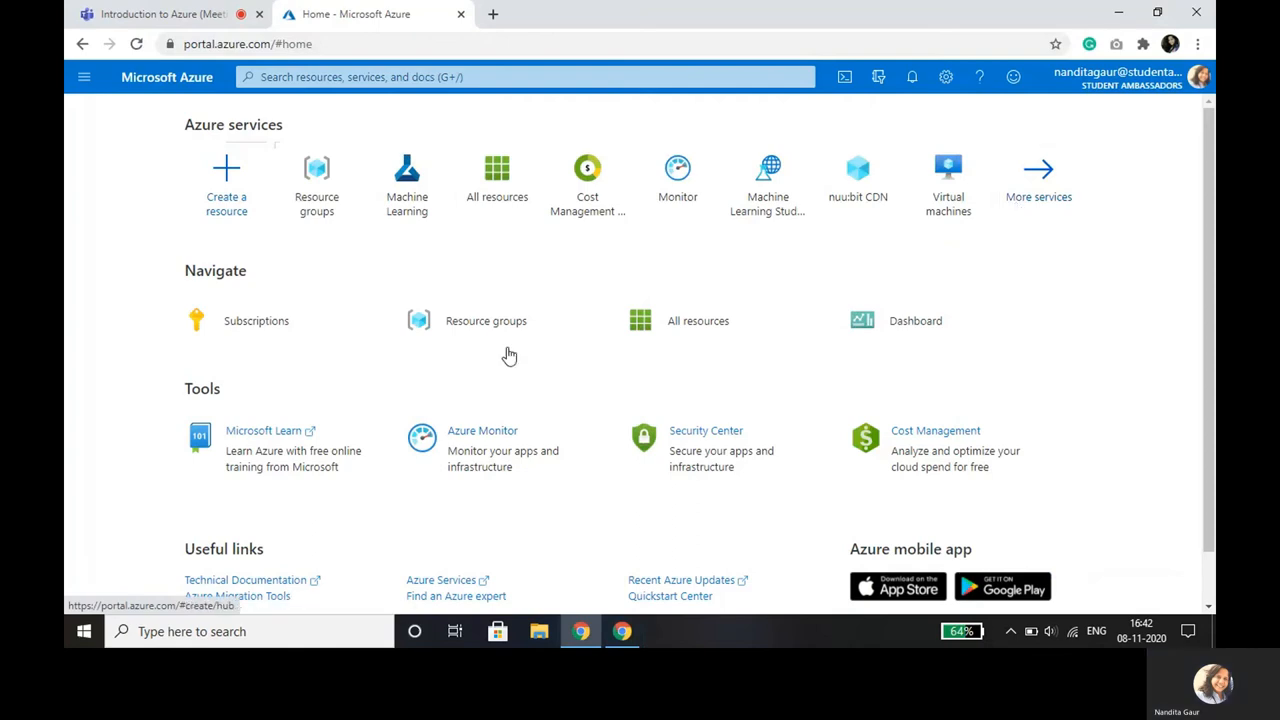
pyautogui.scroll(-1, 584, 447)
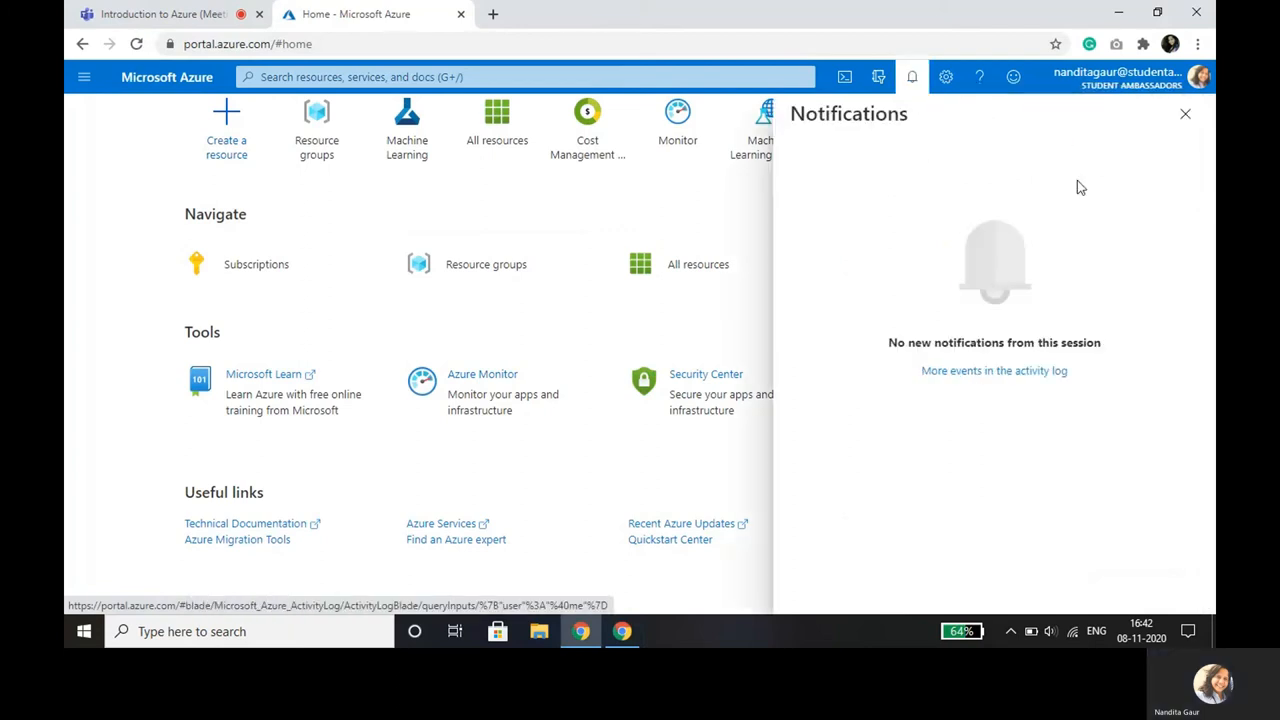
pyautogui.click(1077, 180)
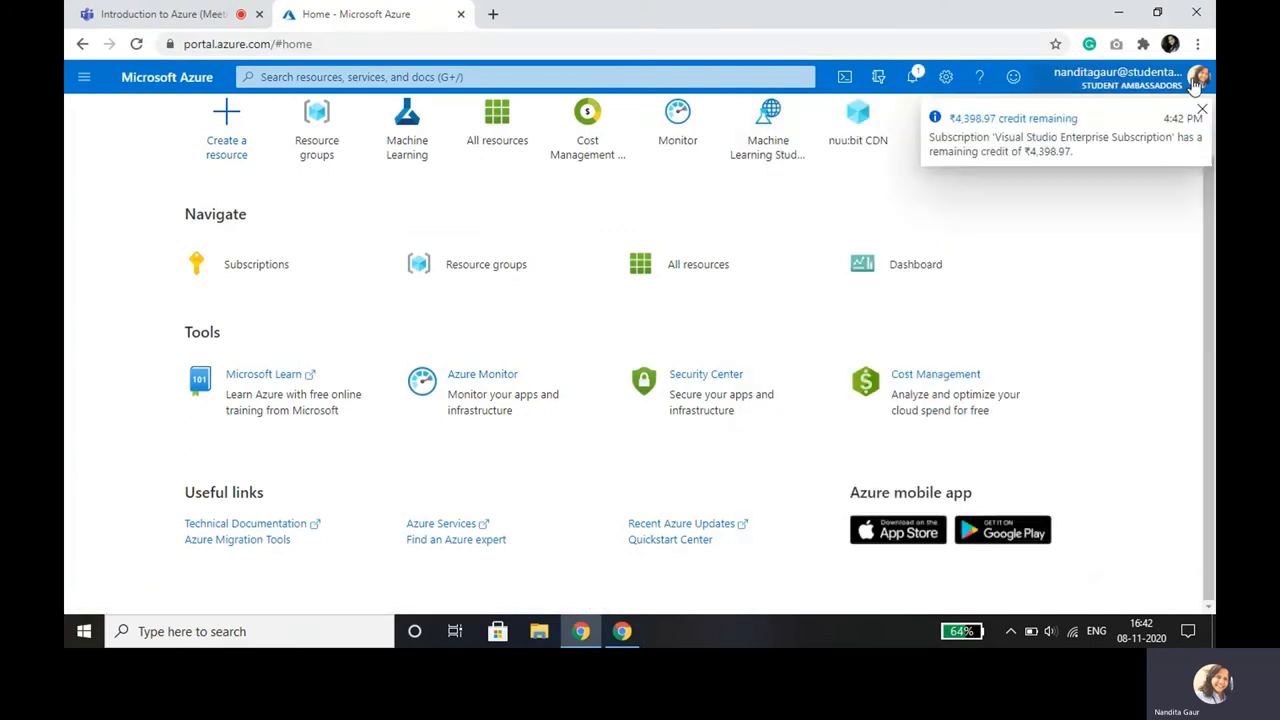
pyautogui.click(1200, 84)
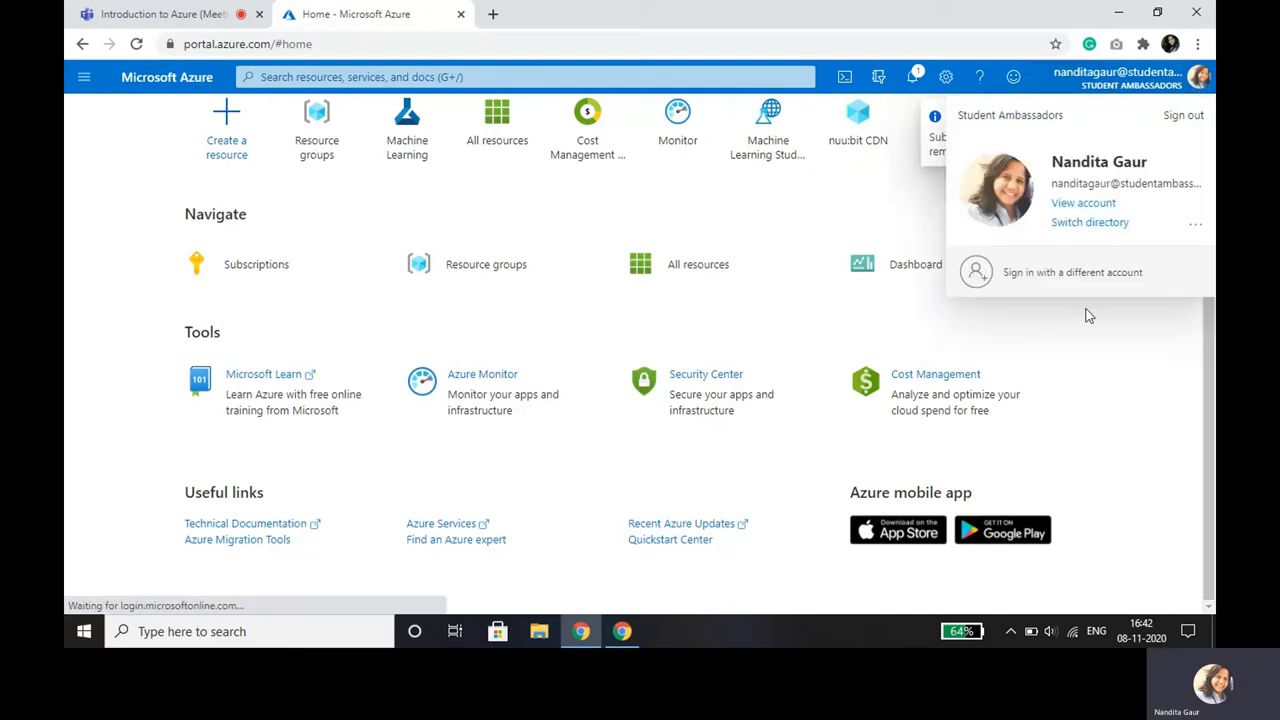
pyautogui.click(1130, 400)
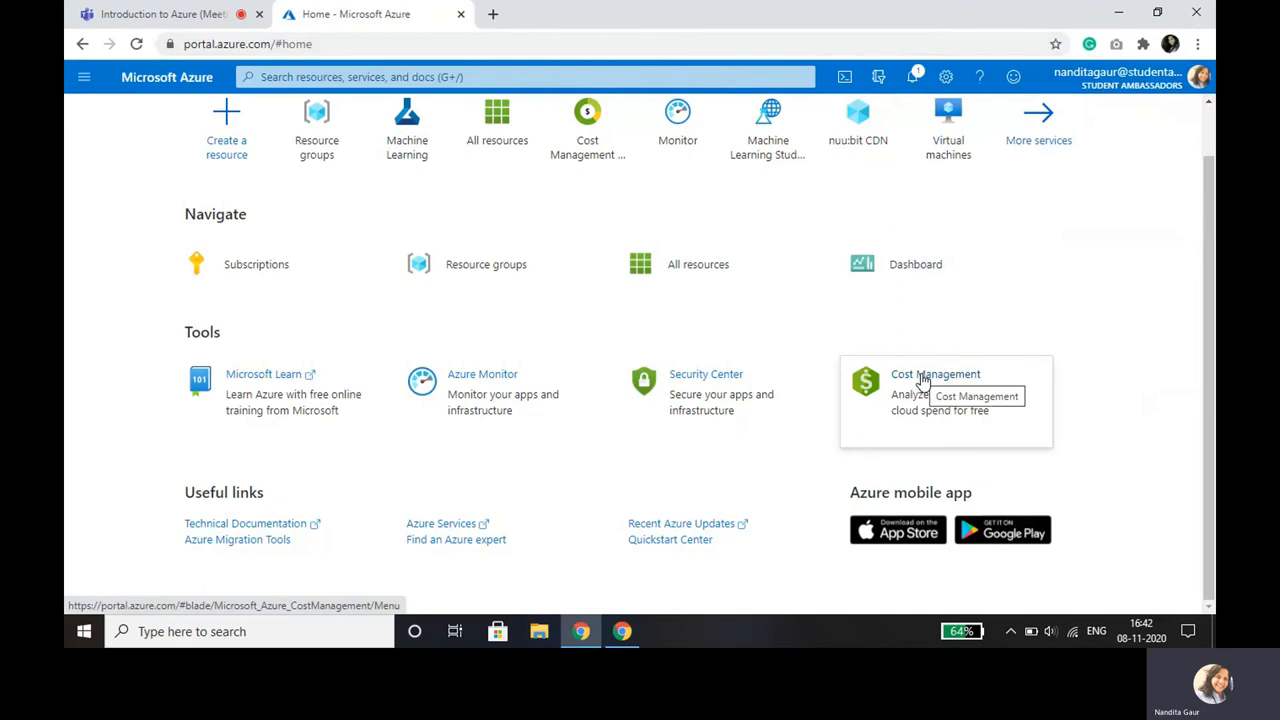
pyautogui.moveTo(483, 390)
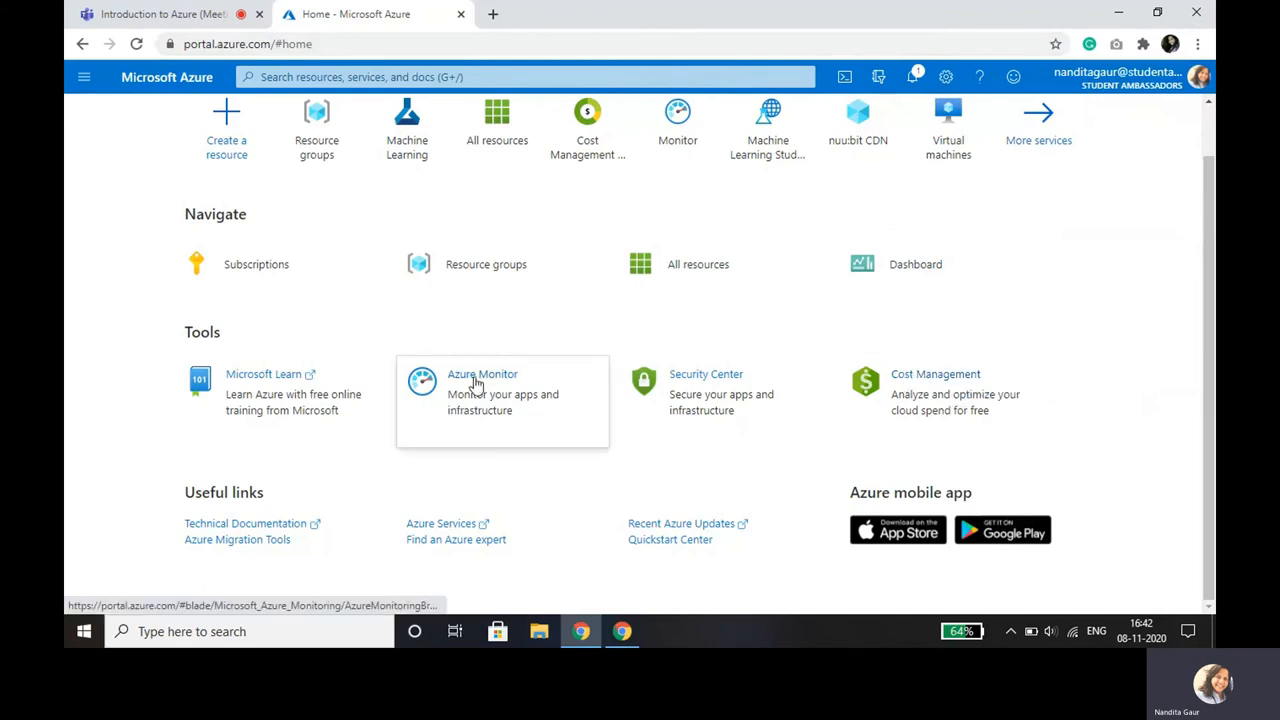
pyautogui.scroll(1, 576, 252)
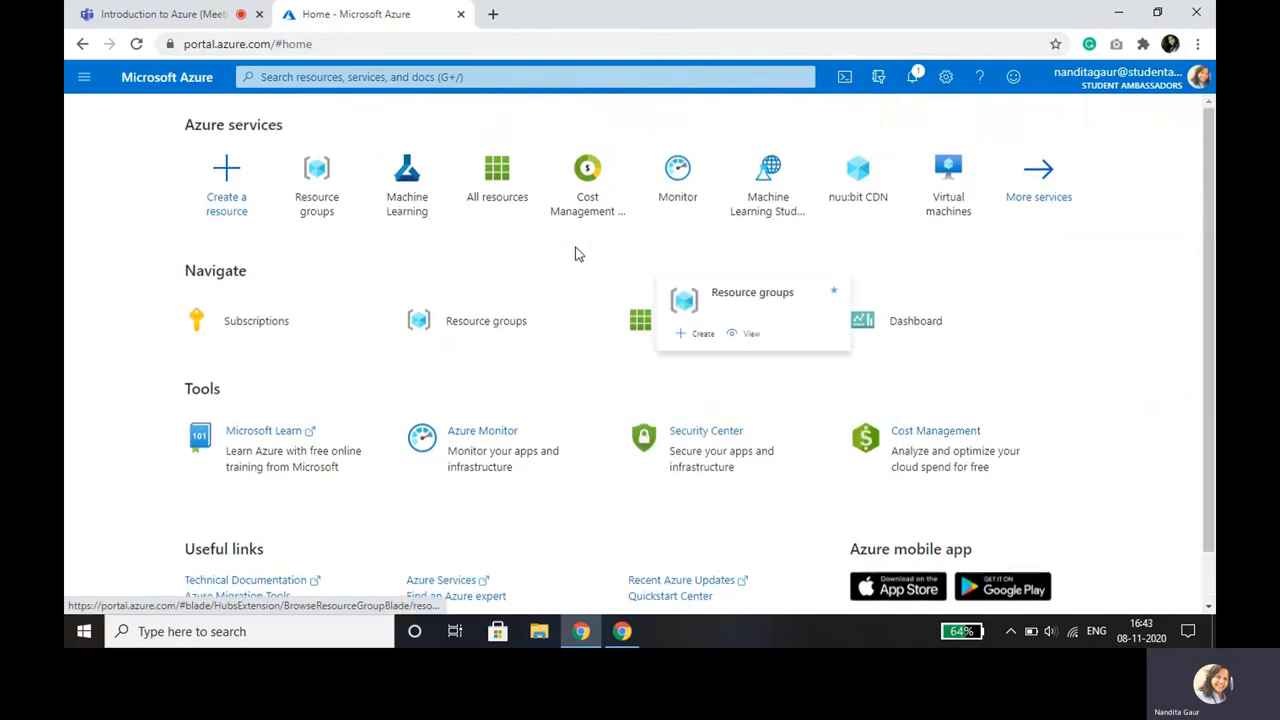
pyautogui.click(246, 180)
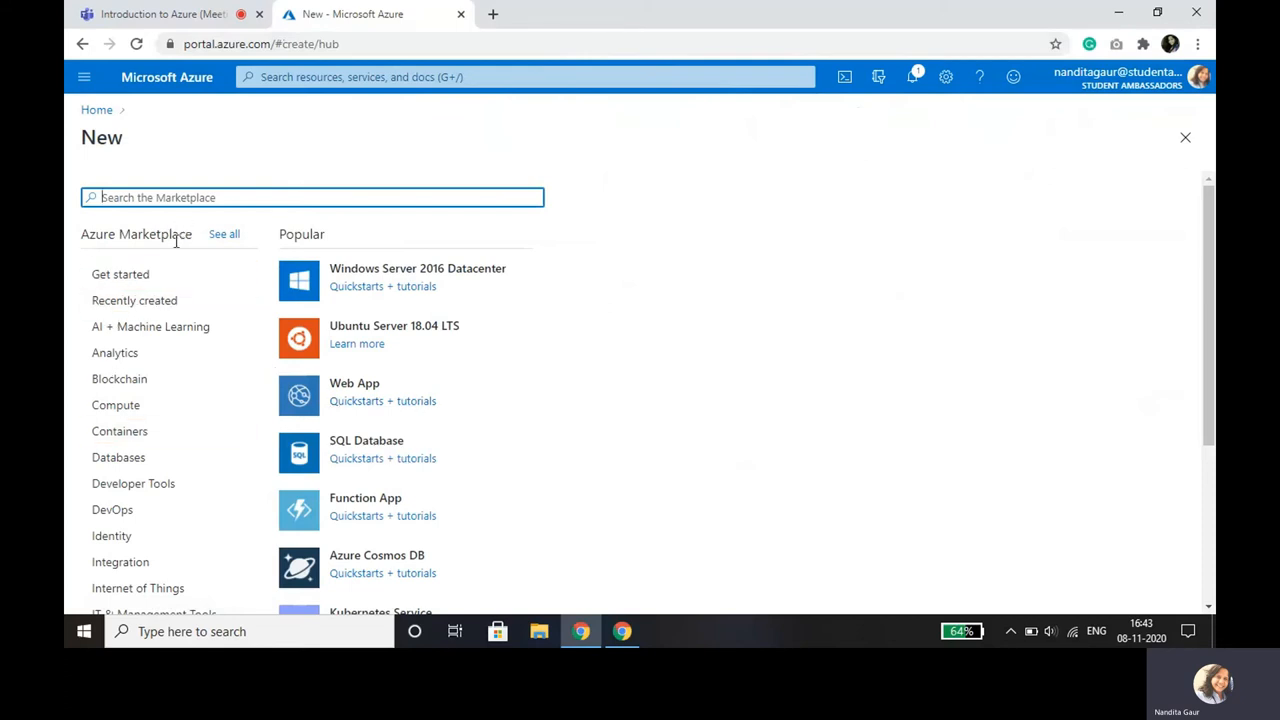
# - Browse the full Marketplace and show its AI + Machine Learning offerings
pyautogui.click(224, 234)
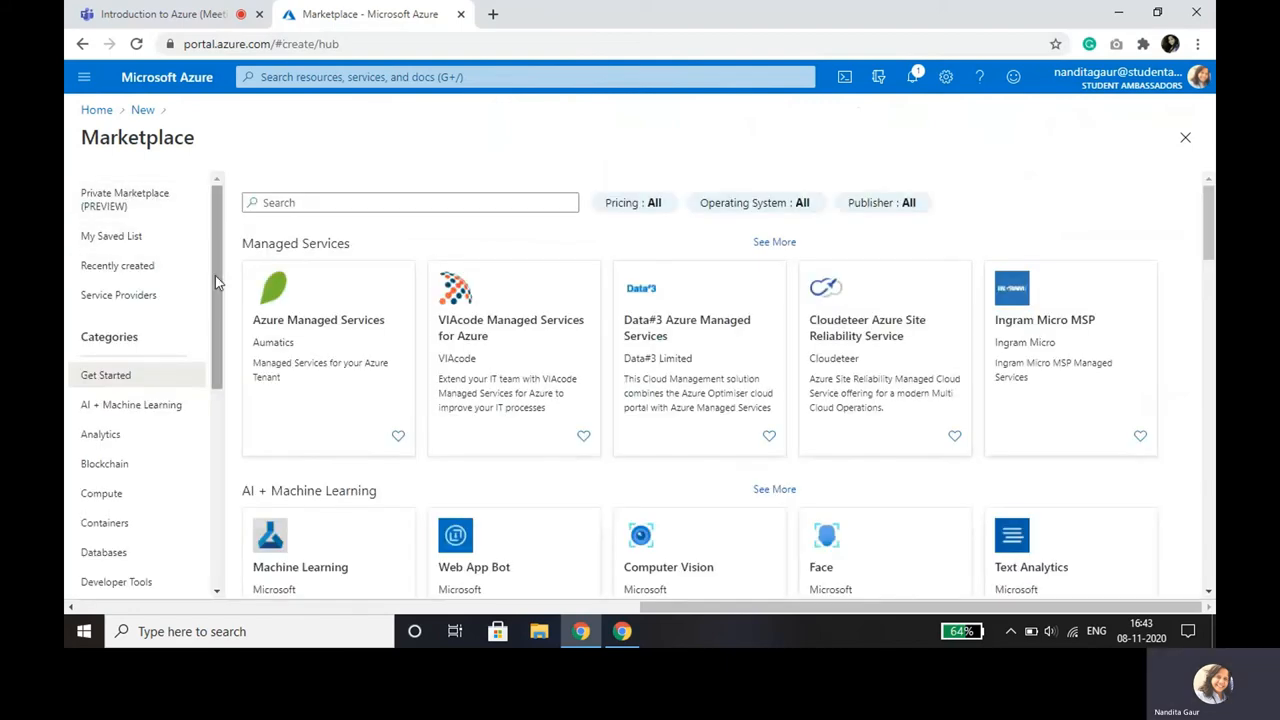
pyautogui.moveTo(222, 283); pyautogui.dragTo(222, 378)
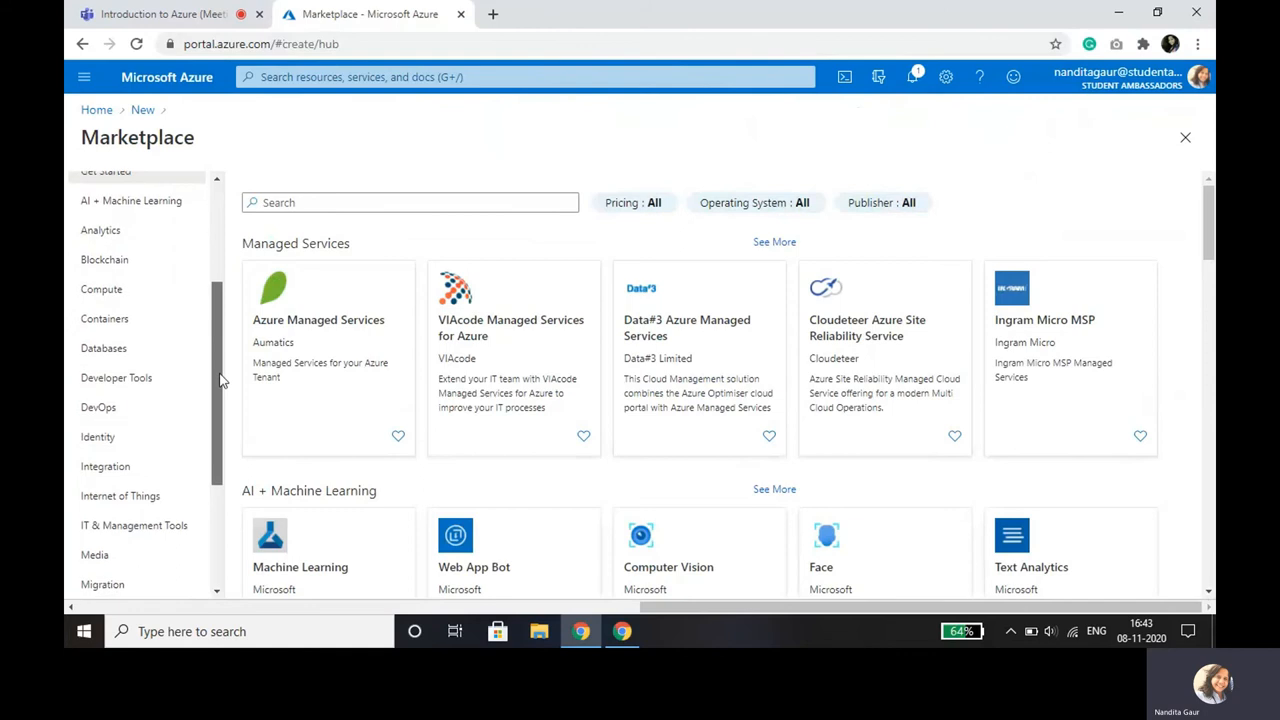
pyautogui.click(128, 203)
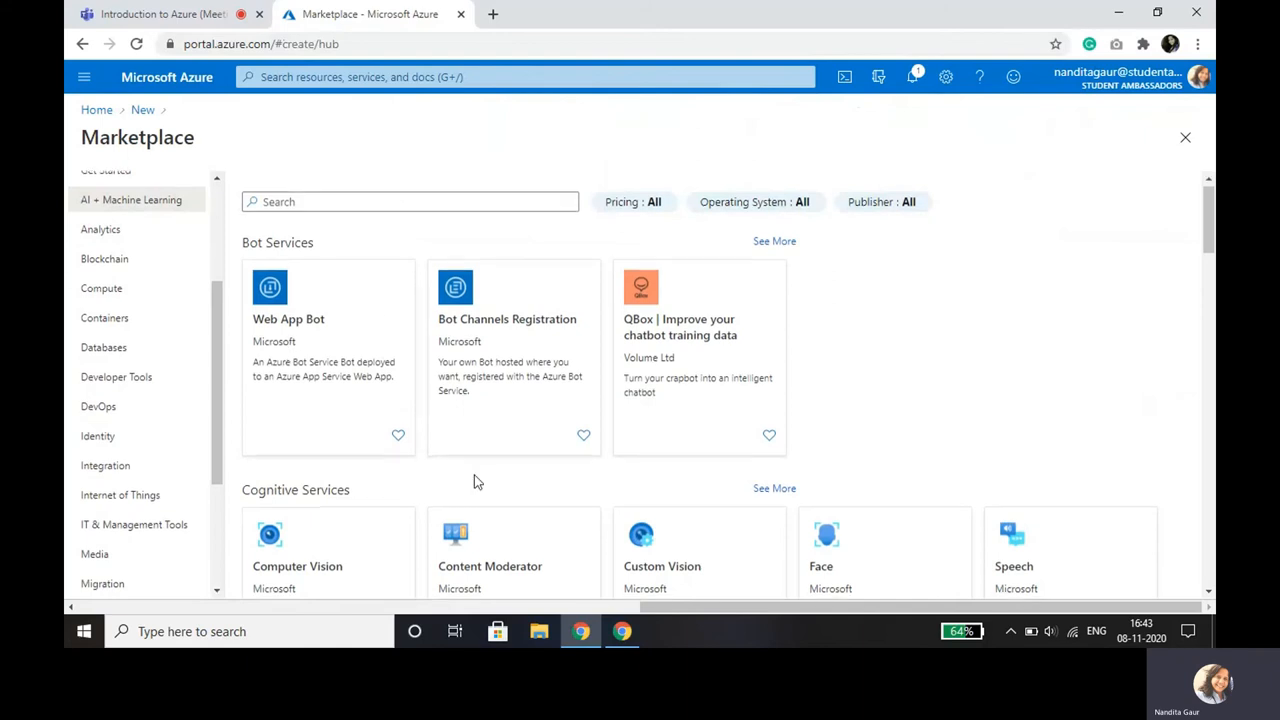
pyautogui.scroll(-2, 470, 470)
pyautogui.scroll(-3, 680, 455)
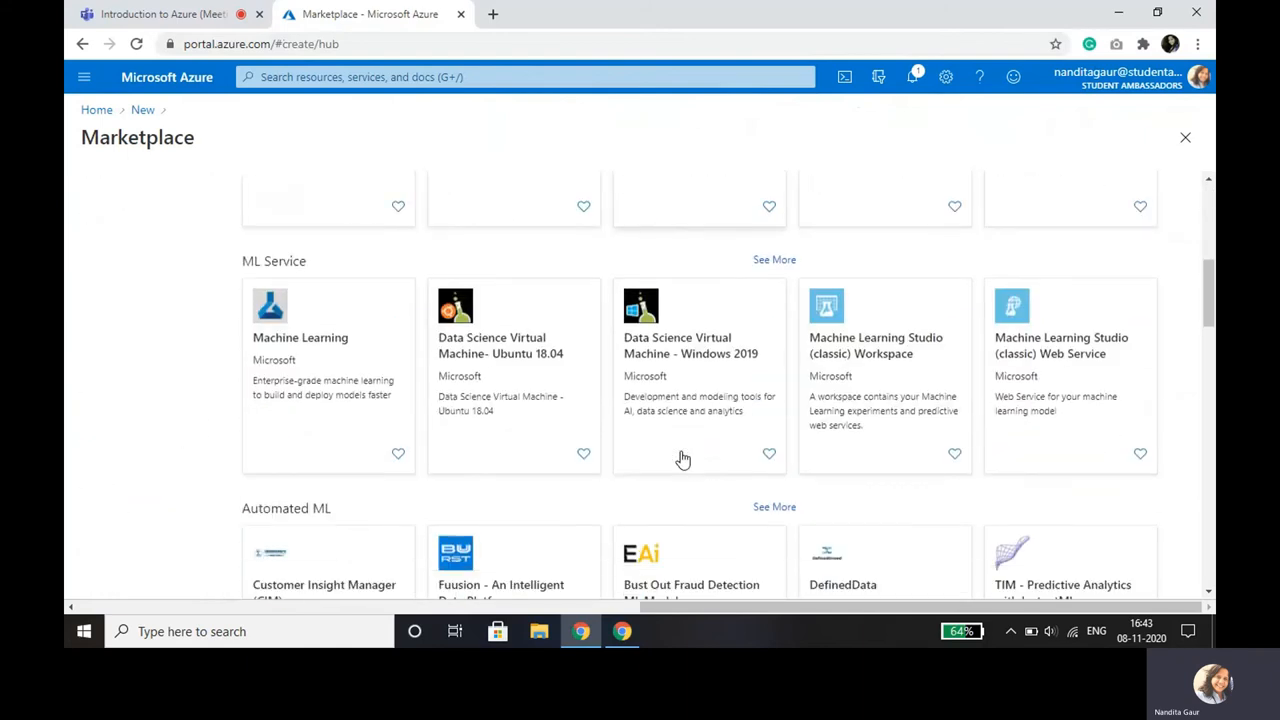
pyautogui.scroll(-2, 665, 400)
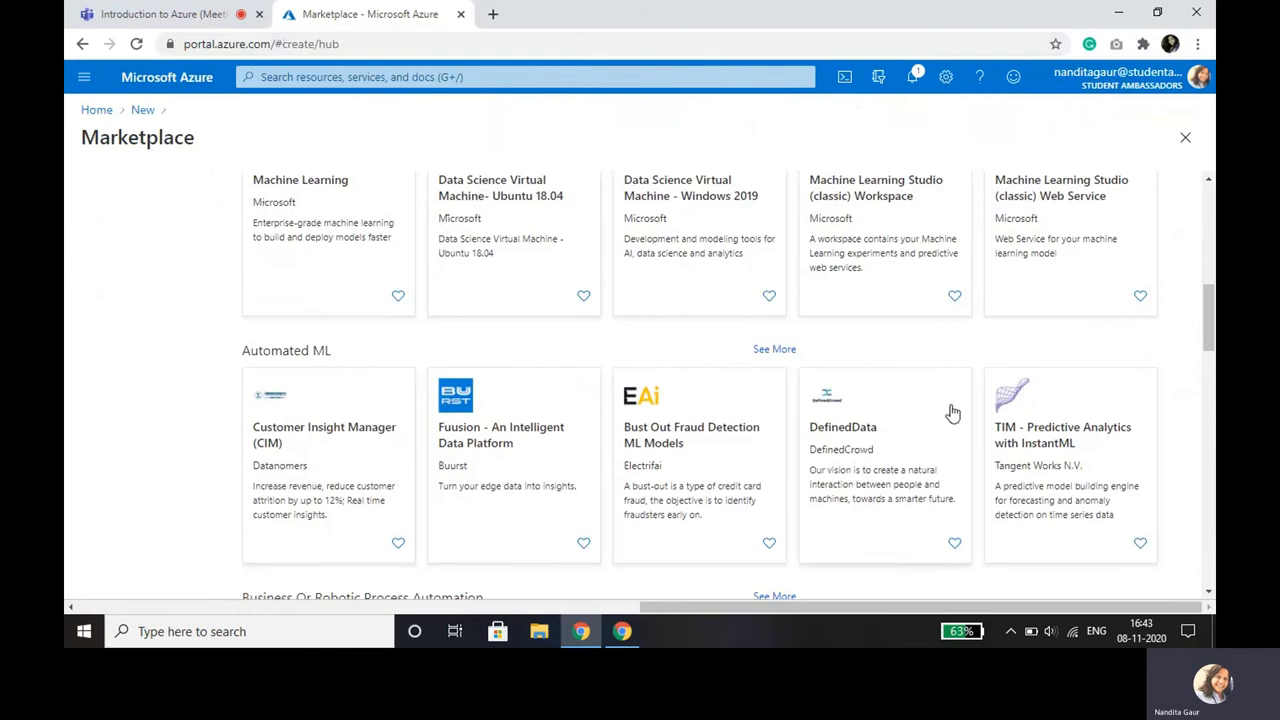
pyautogui.scroll(1, 560, 298)
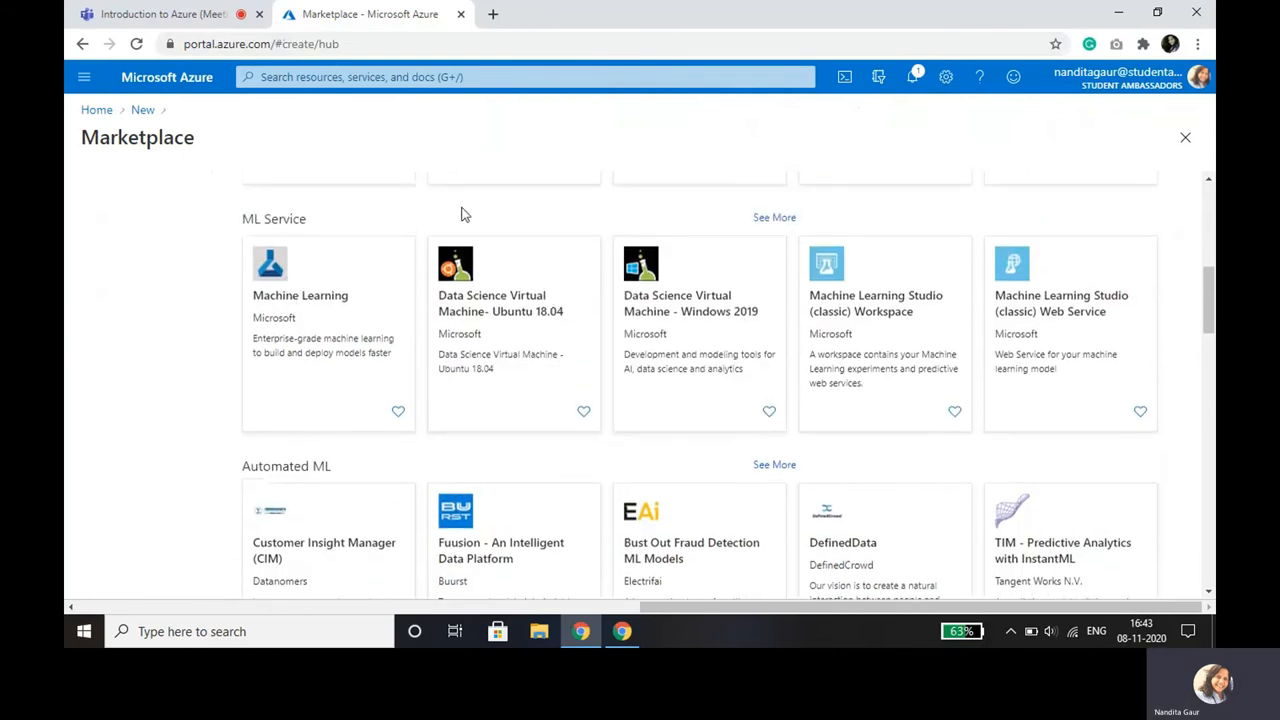
pyautogui.scroll(5, 461, 214)
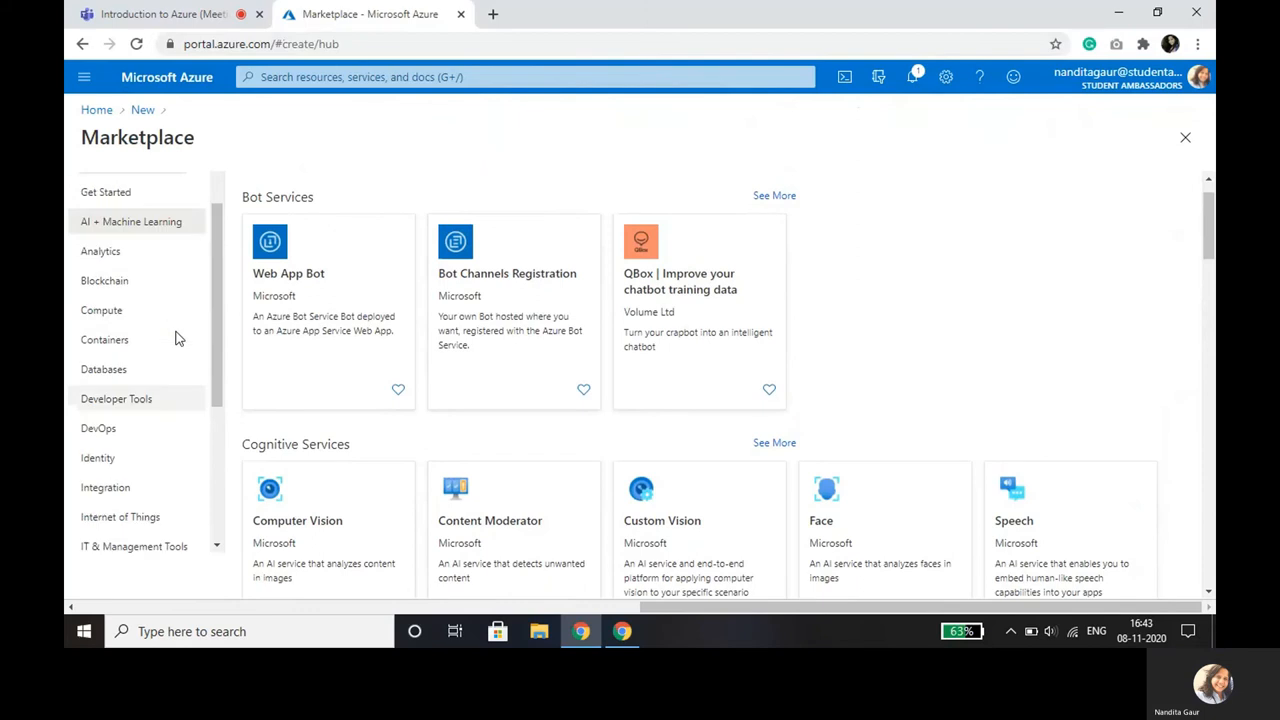
pyautogui.scroll(3, 175, 339)
pyautogui.scroll(-1, 160, 330)
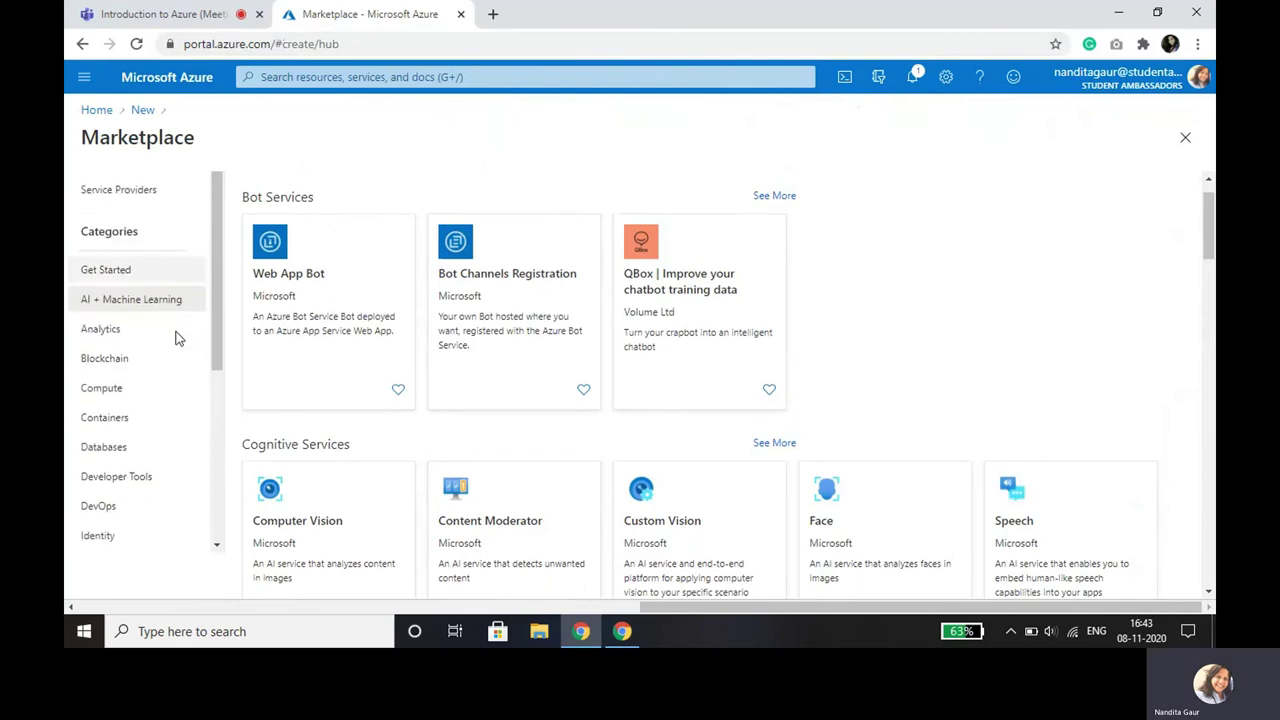
# - Switch the Marketplace to its Analytics offerings such as Big Data and Data Analytics
pyautogui.click(103, 329)
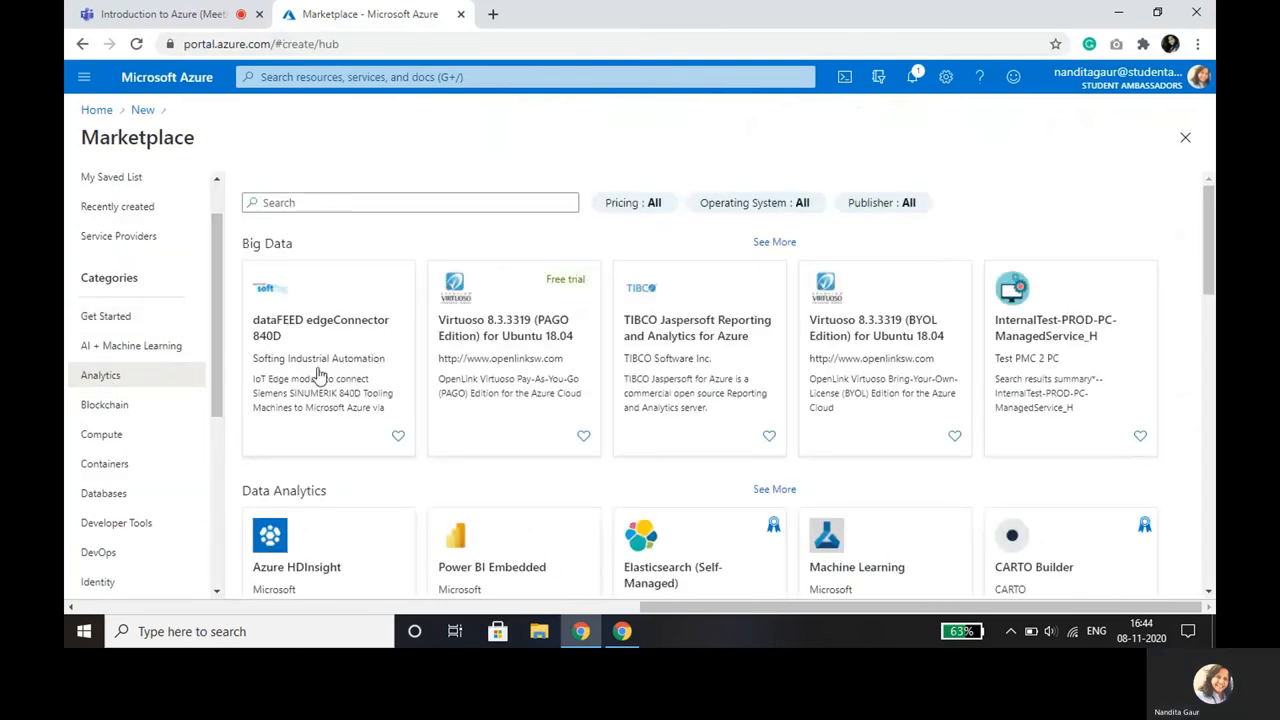
pyautogui.scroll(-1, 368, 383)
pyautogui.scroll(-3, 368, 383)
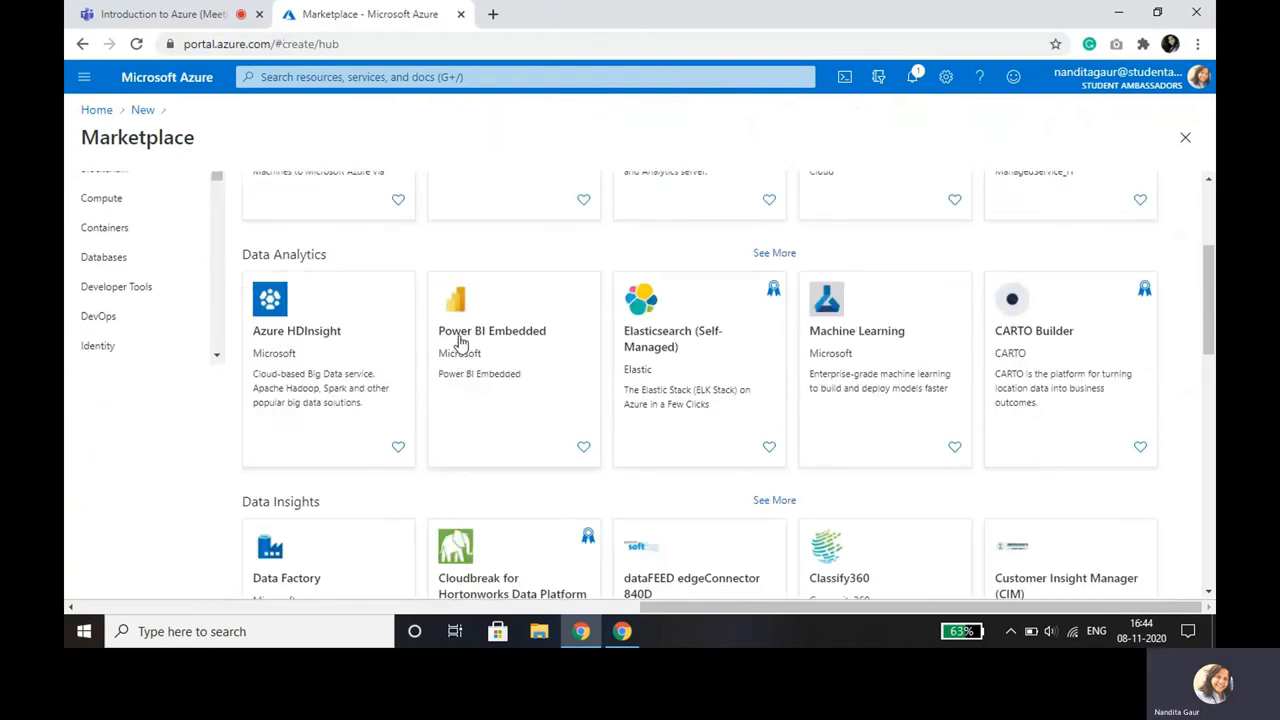
pyautogui.scroll(-2, 503, 435)
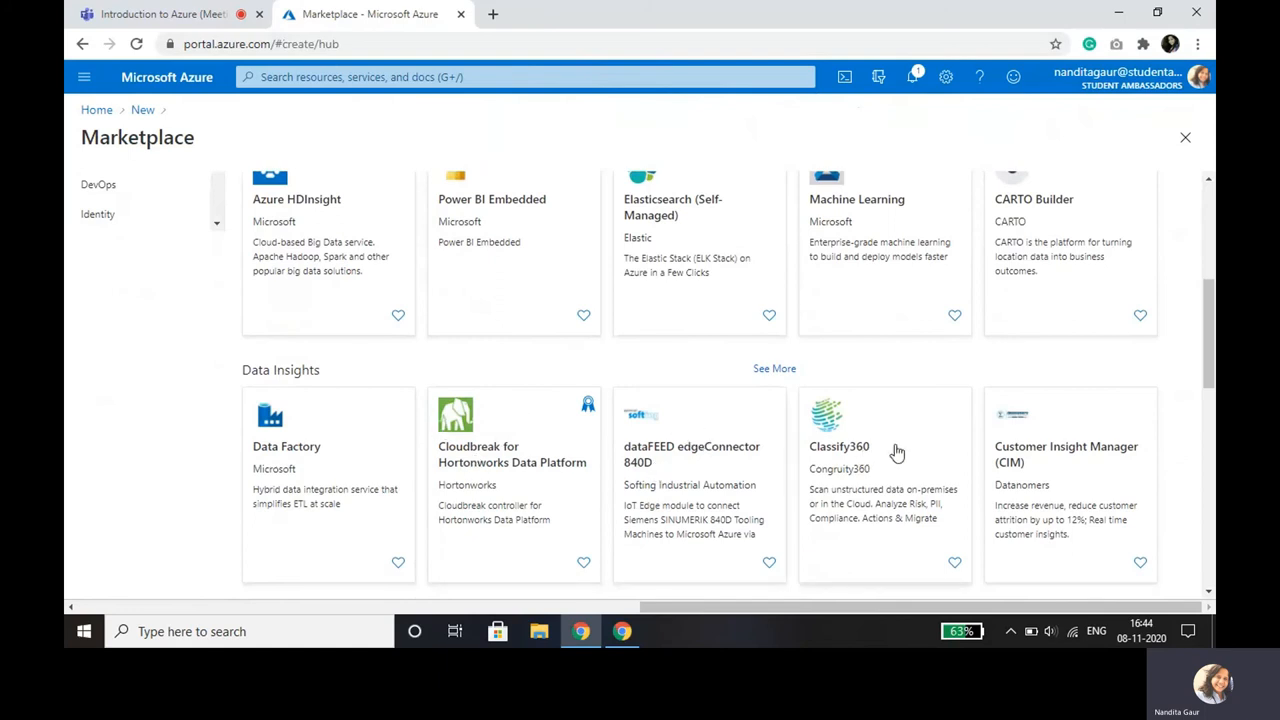
pyautogui.scroll(2, 604, 372)
pyautogui.scroll(3, 604, 372)
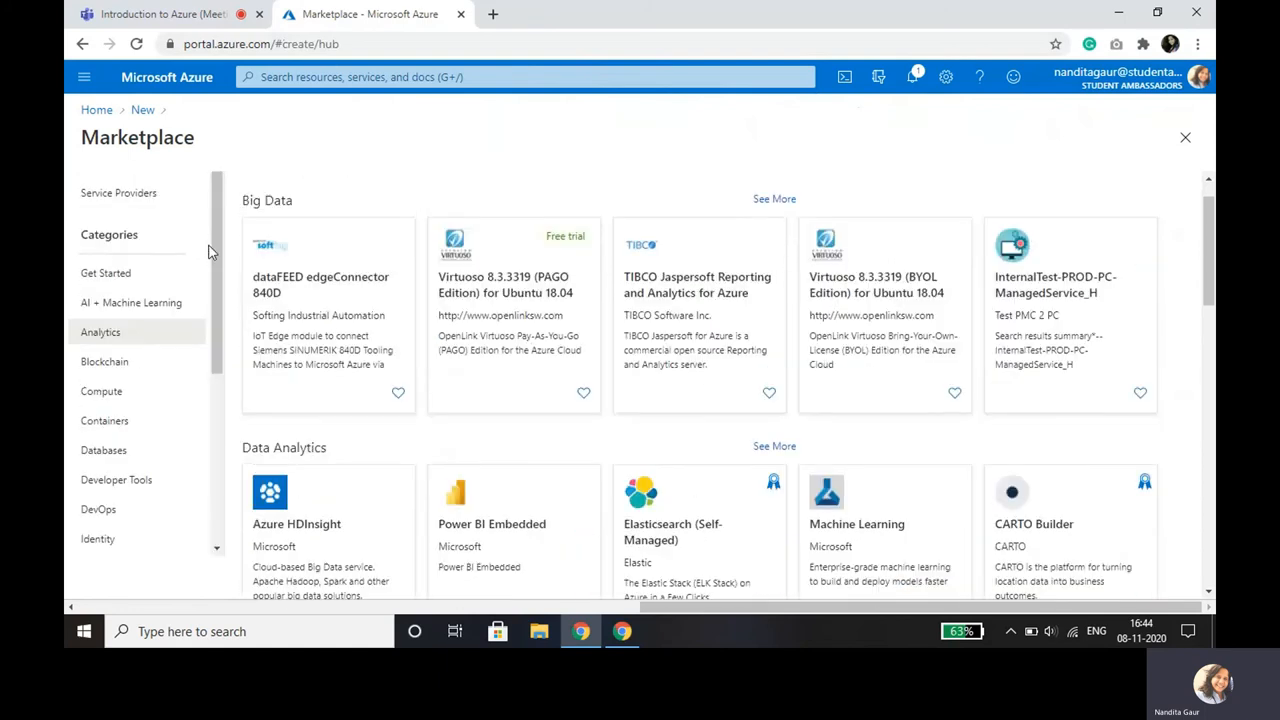
pyautogui.scroll(-3, 210, 250)
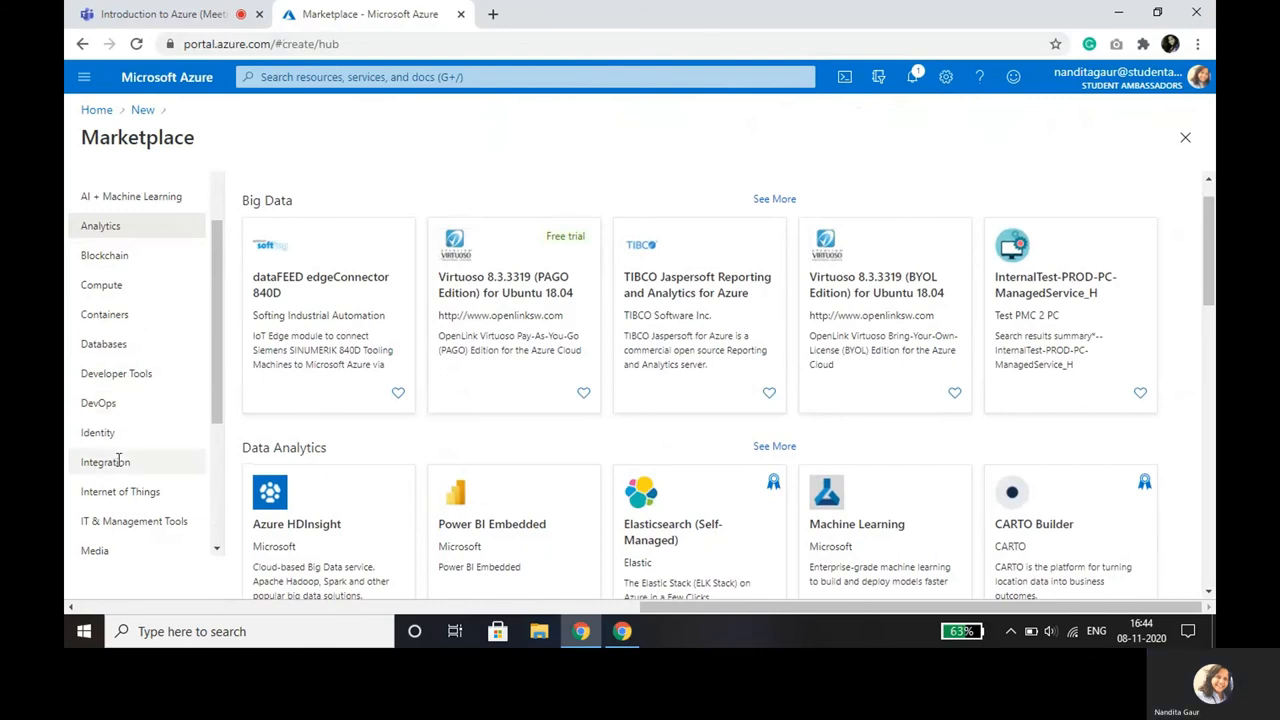
pyautogui.scroll(-3, 118, 450)
pyautogui.scroll(-3, 118, 460)
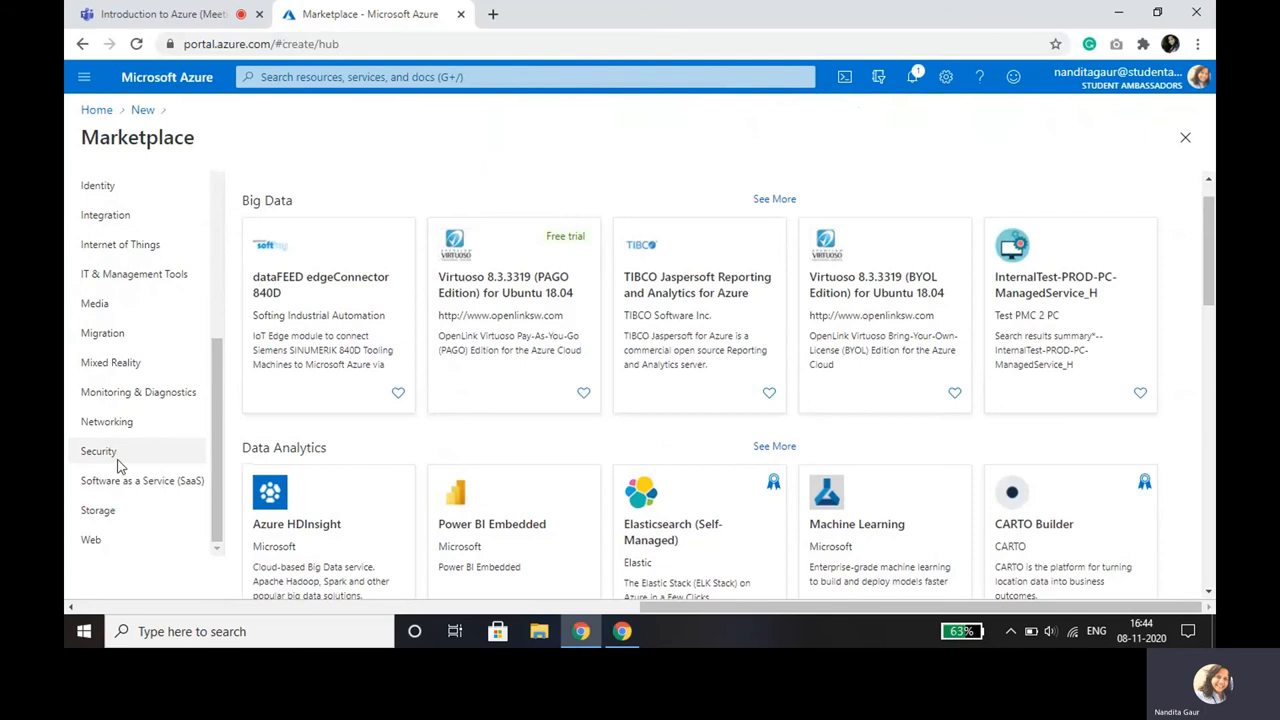
pyautogui.scroll(-3, 118, 460)
pyautogui.scroll(3, 118, 466)
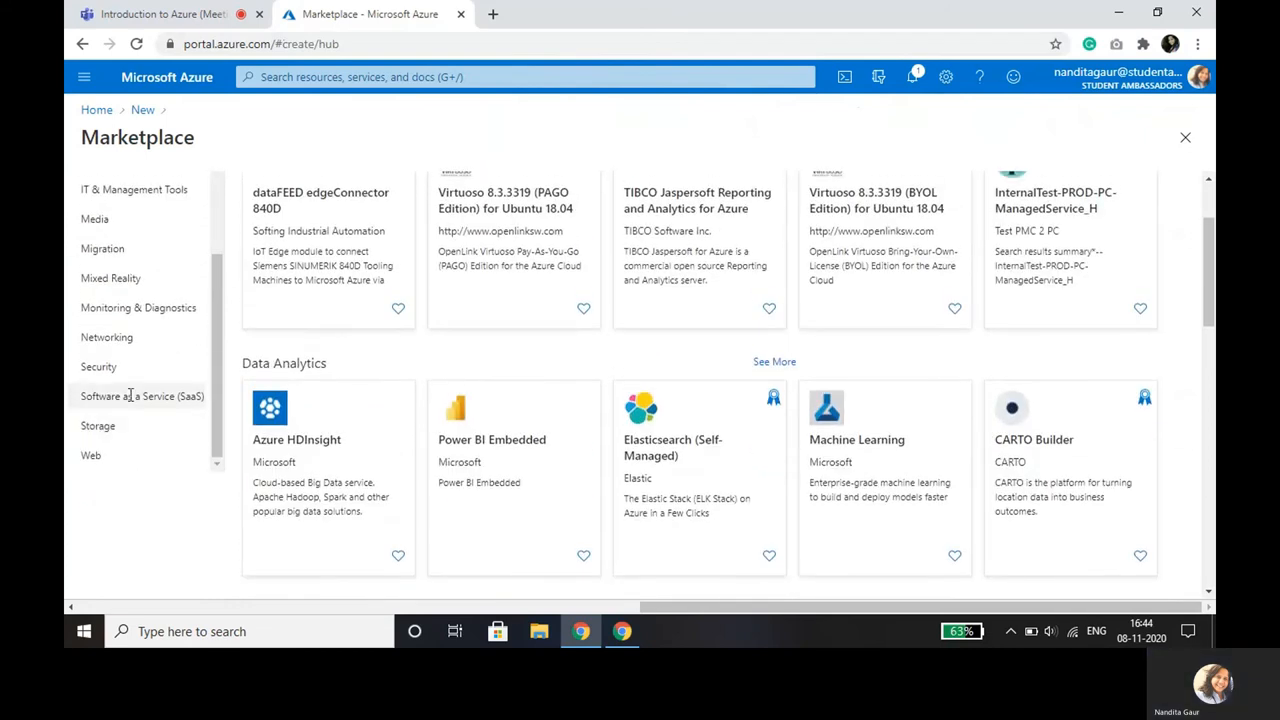
# - Show Mixed Reality offerings, return to the meeting slideshow and advance to the Tour slide
pyautogui.click(153, 280)
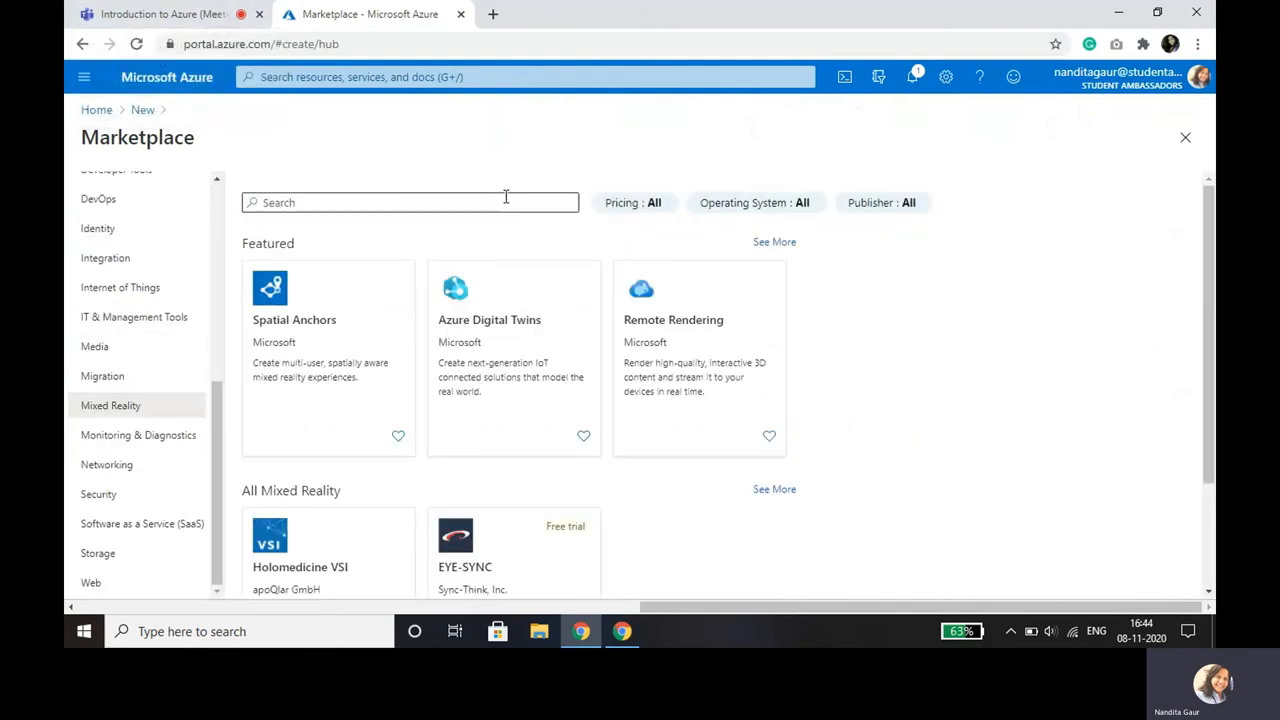
pyautogui.click(200, 13)
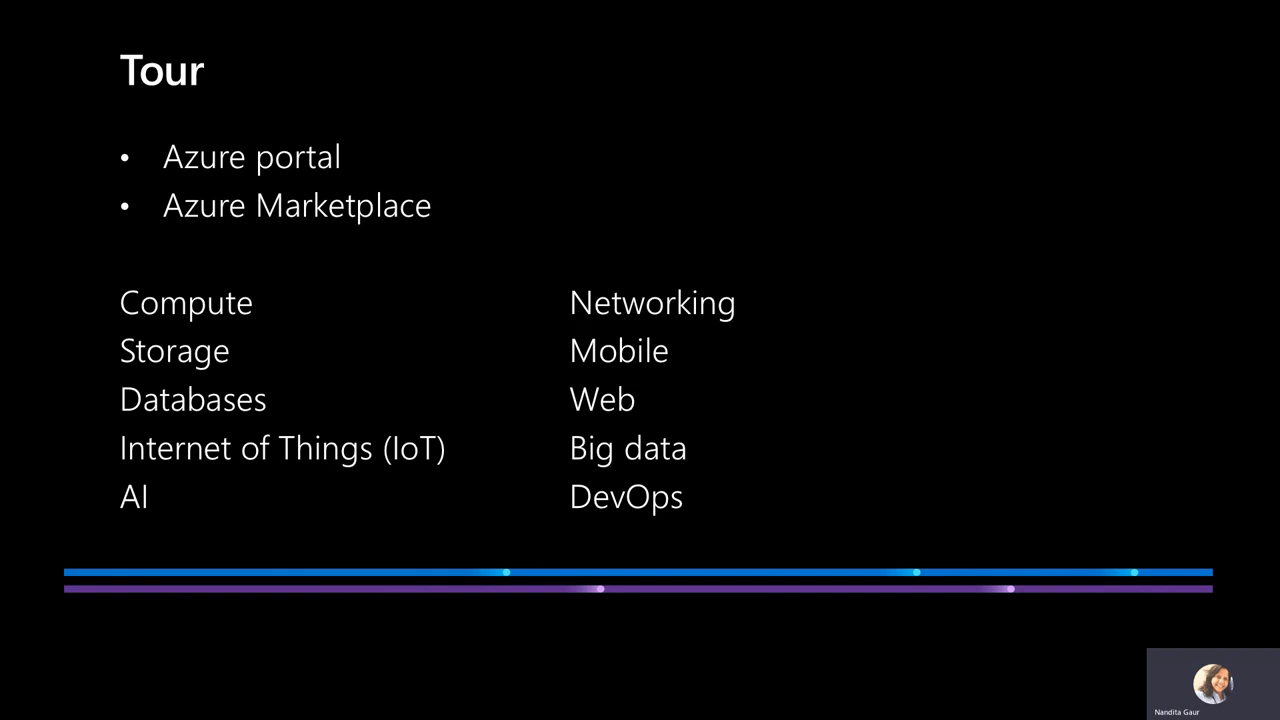
pyautogui.press('Right')
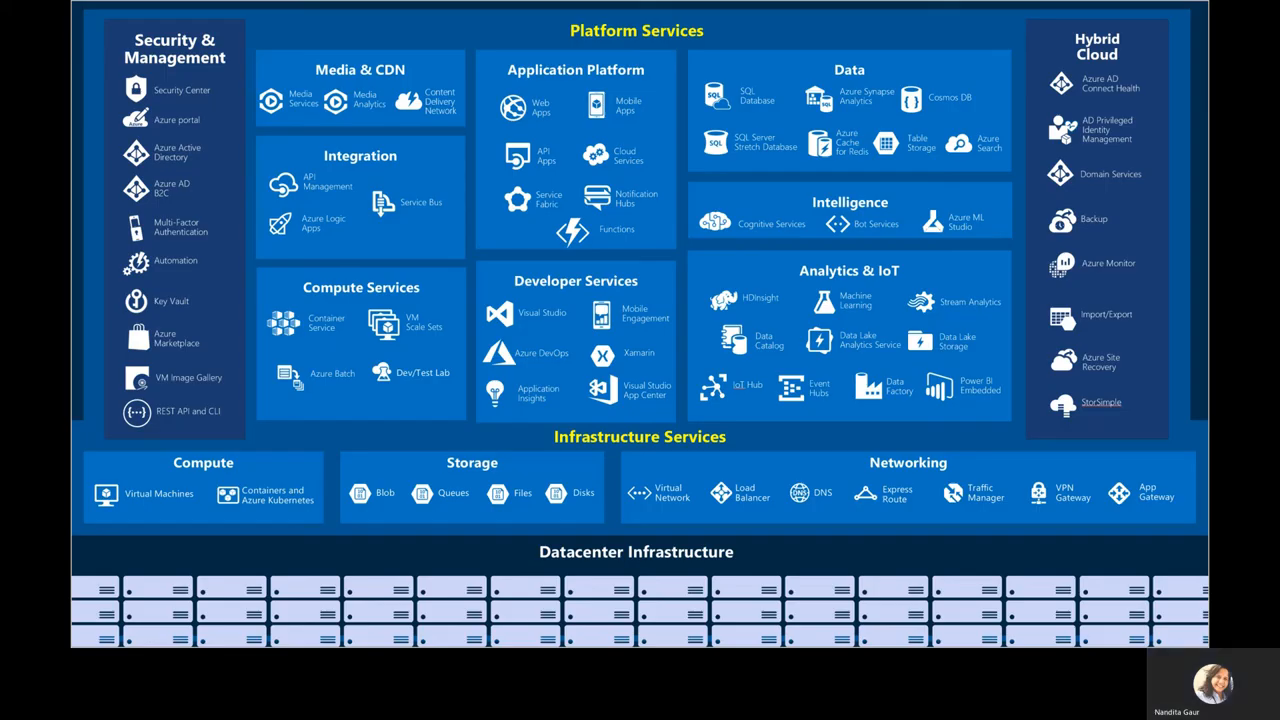
# - Flip between the Tour slide and the Azure services diagram, then end on the Thank You! slide
pyautogui.press('Left')
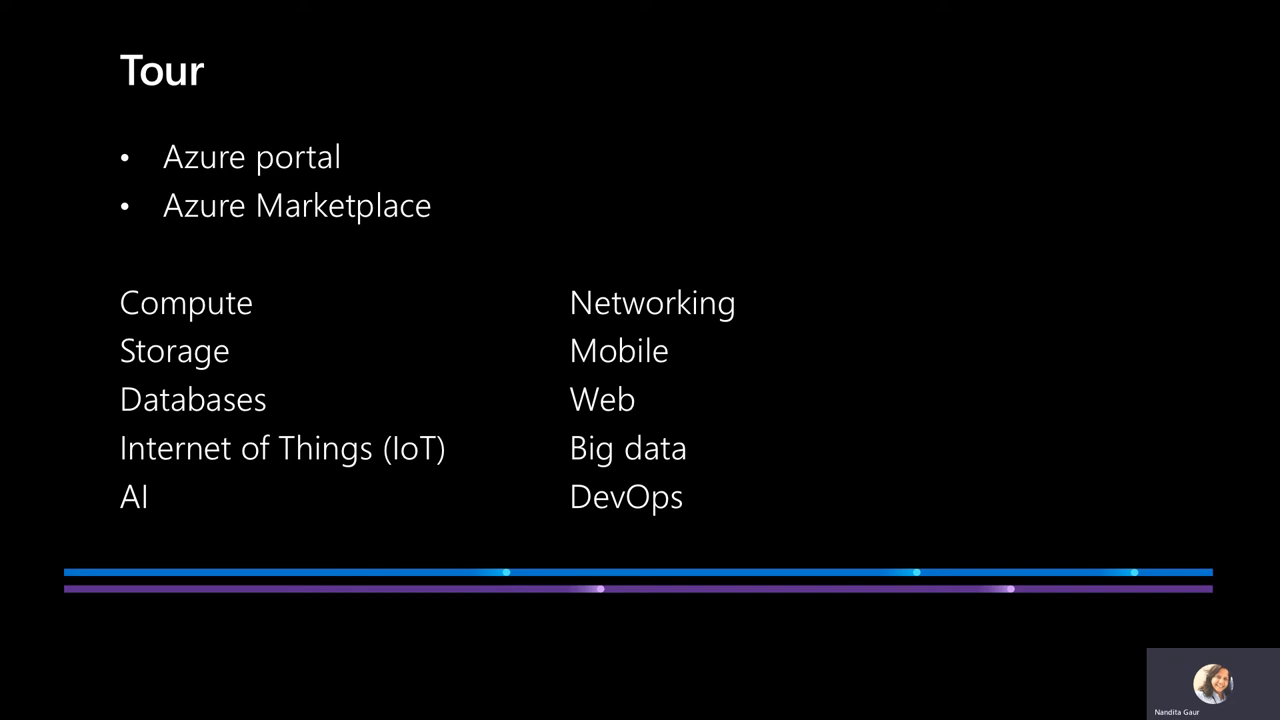
pyautogui.press('Right')
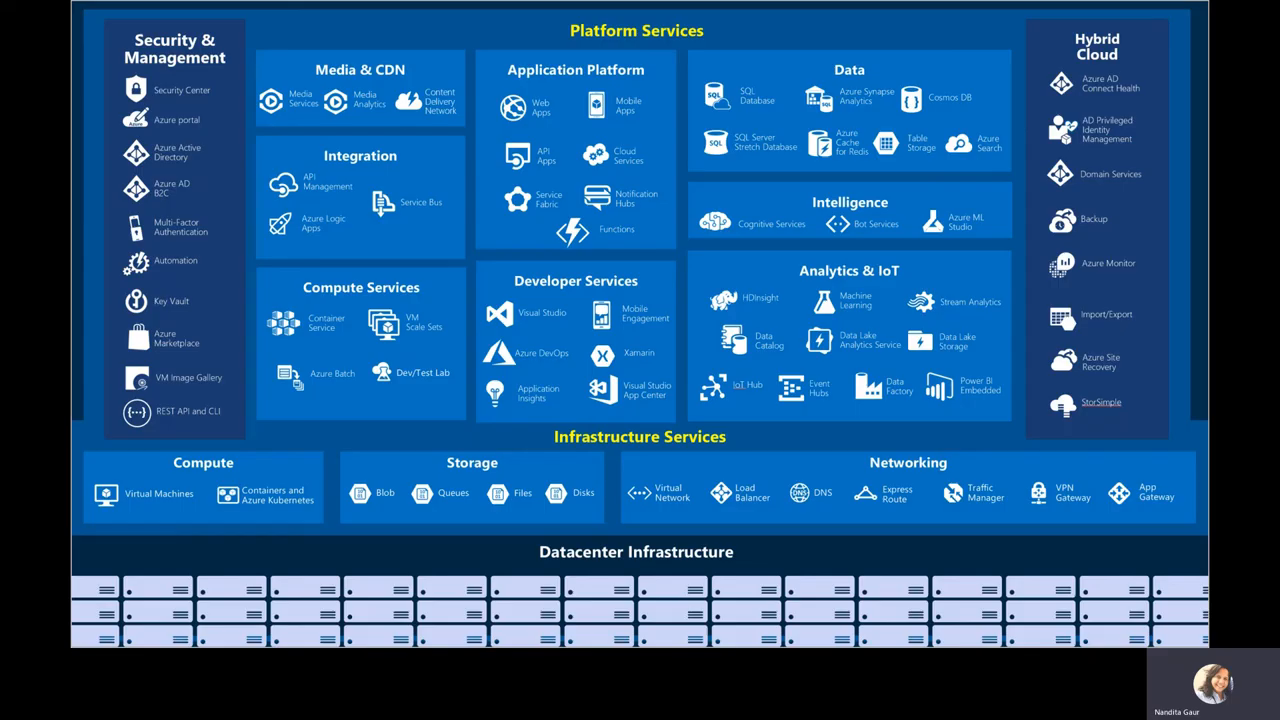
pyautogui.press('Left')
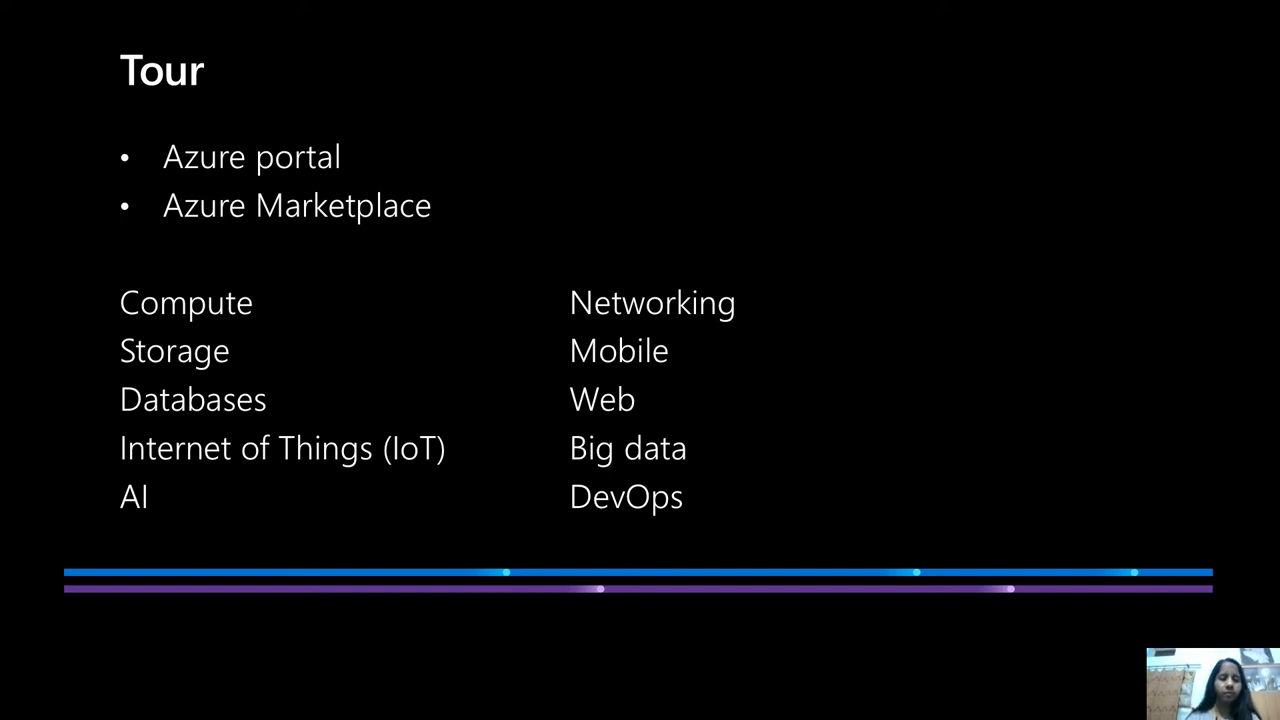
pyautogui.press('Right')
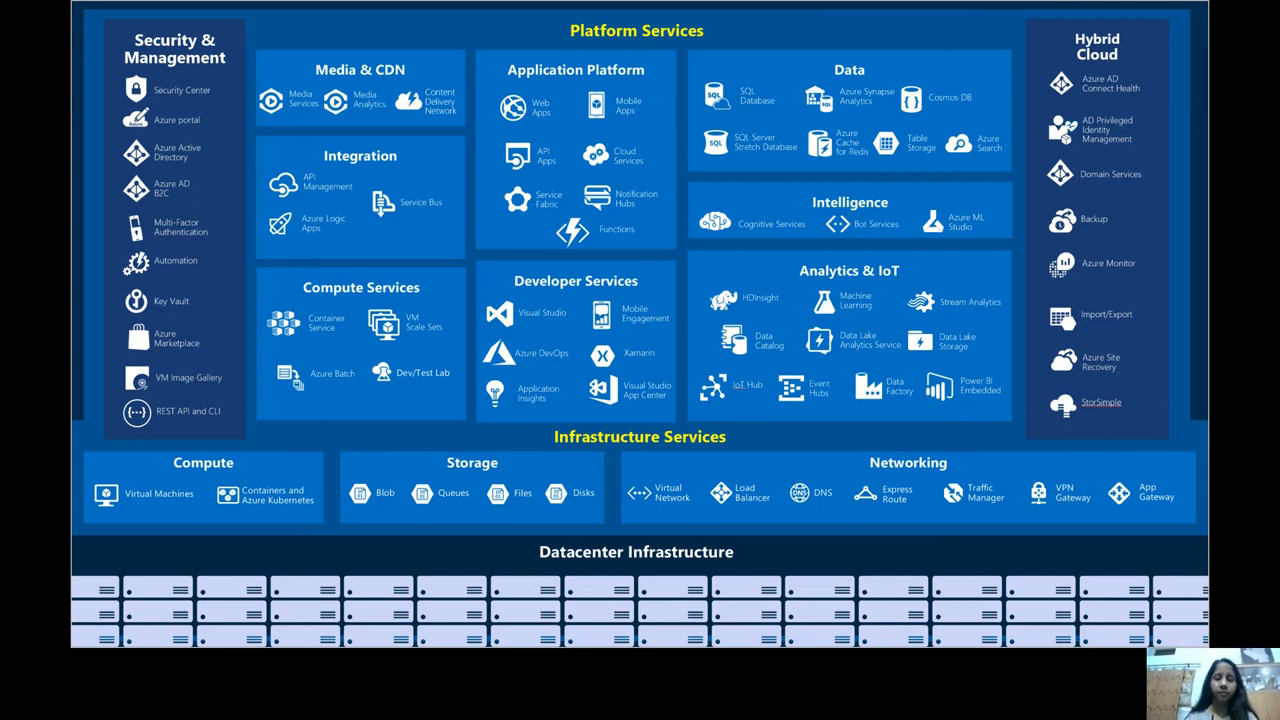
pyautogui.press('Right')
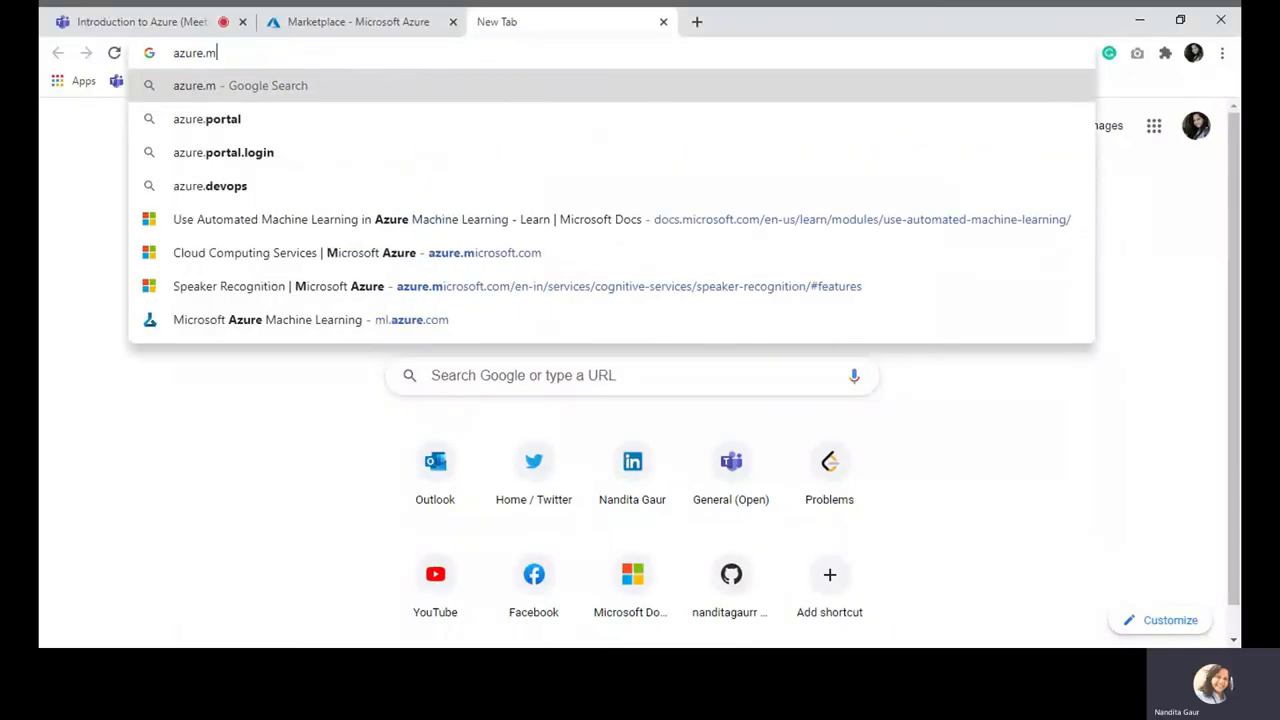
pyautogui.write('icros')
# - Load azure.microsoft.com with its free account offer and dismiss the survey invitation
pyautogui.press('Return')
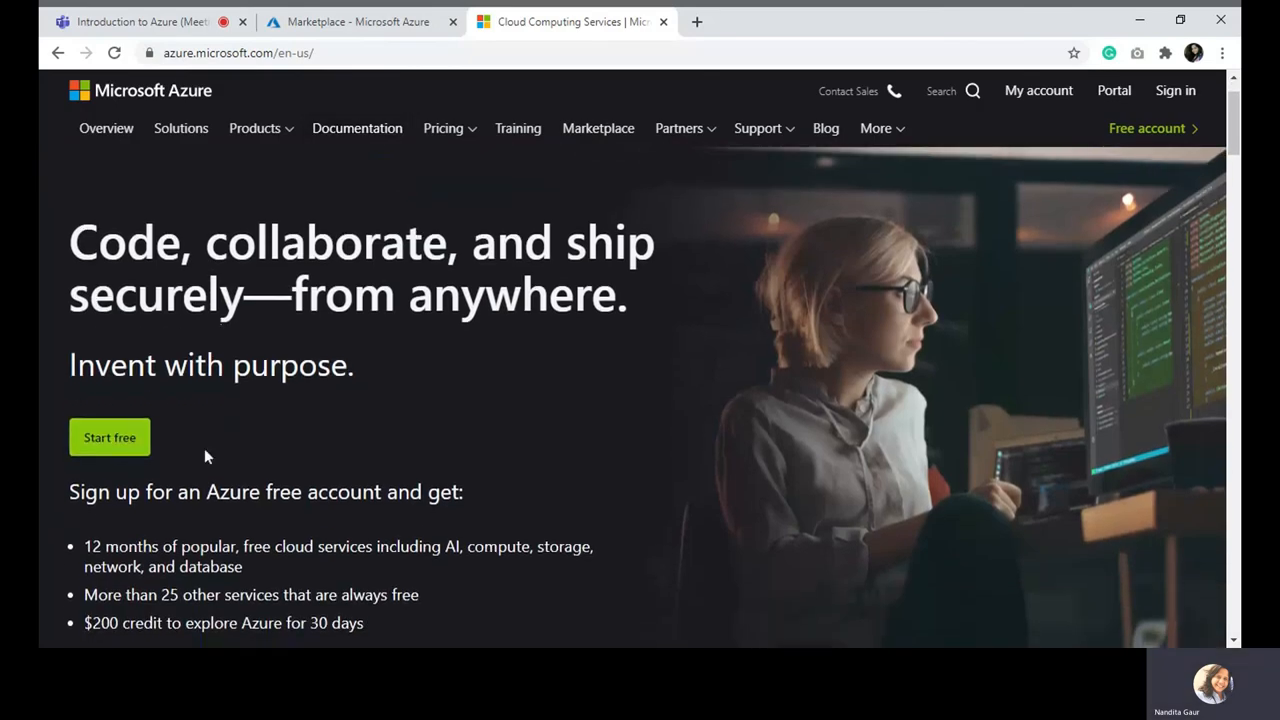
pyautogui.scroll(-2, 204, 448)
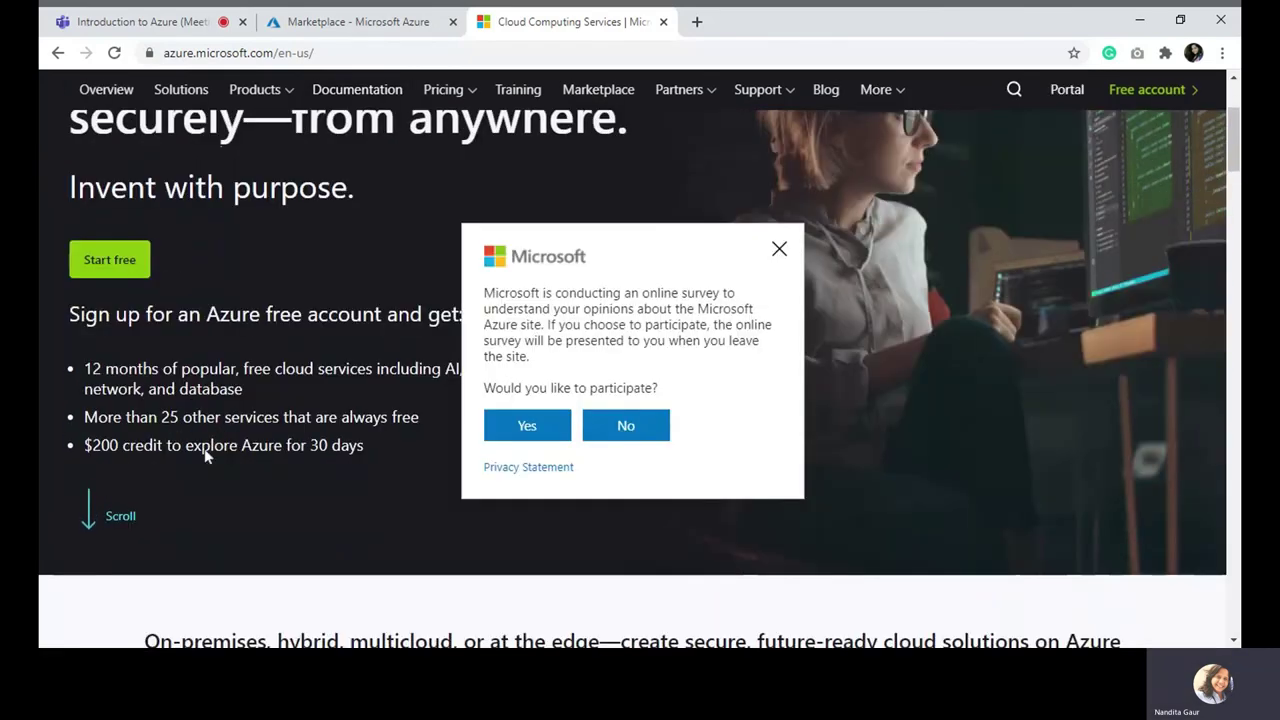
pyautogui.click(779, 248)
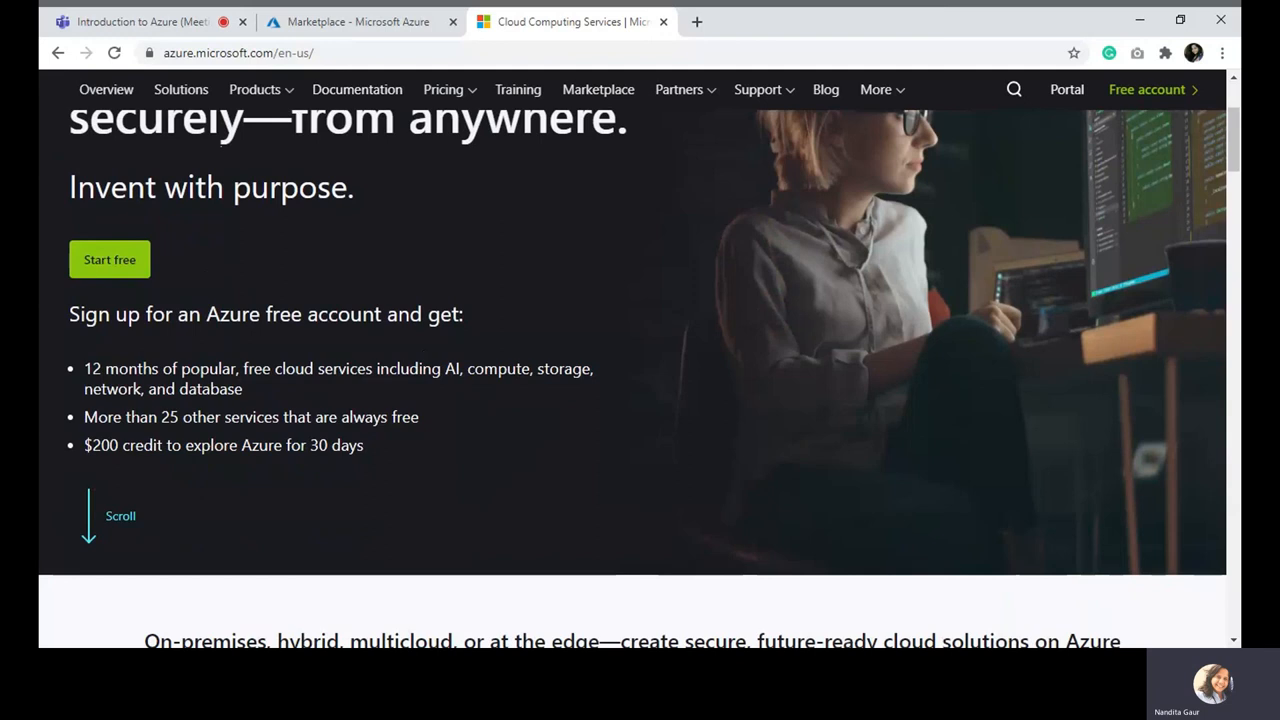
pyautogui.scroll(-3, 173, 448)
pyautogui.scroll(-3, 173, 448)
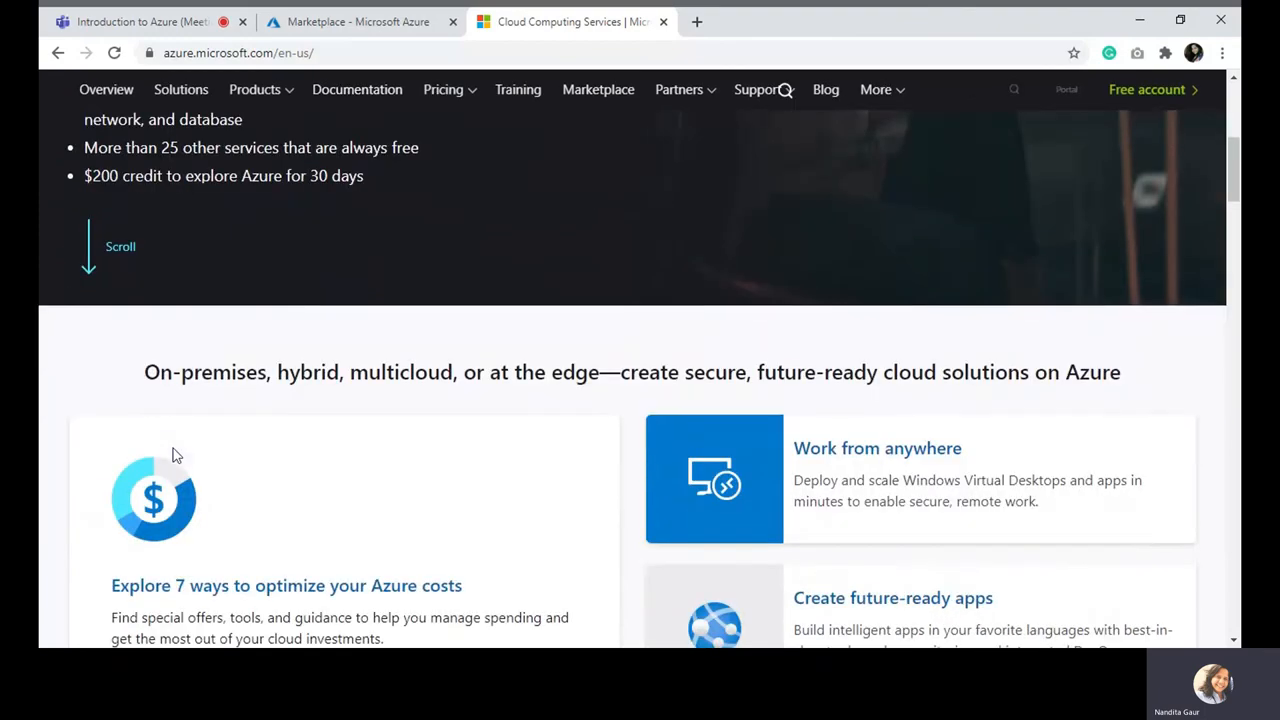